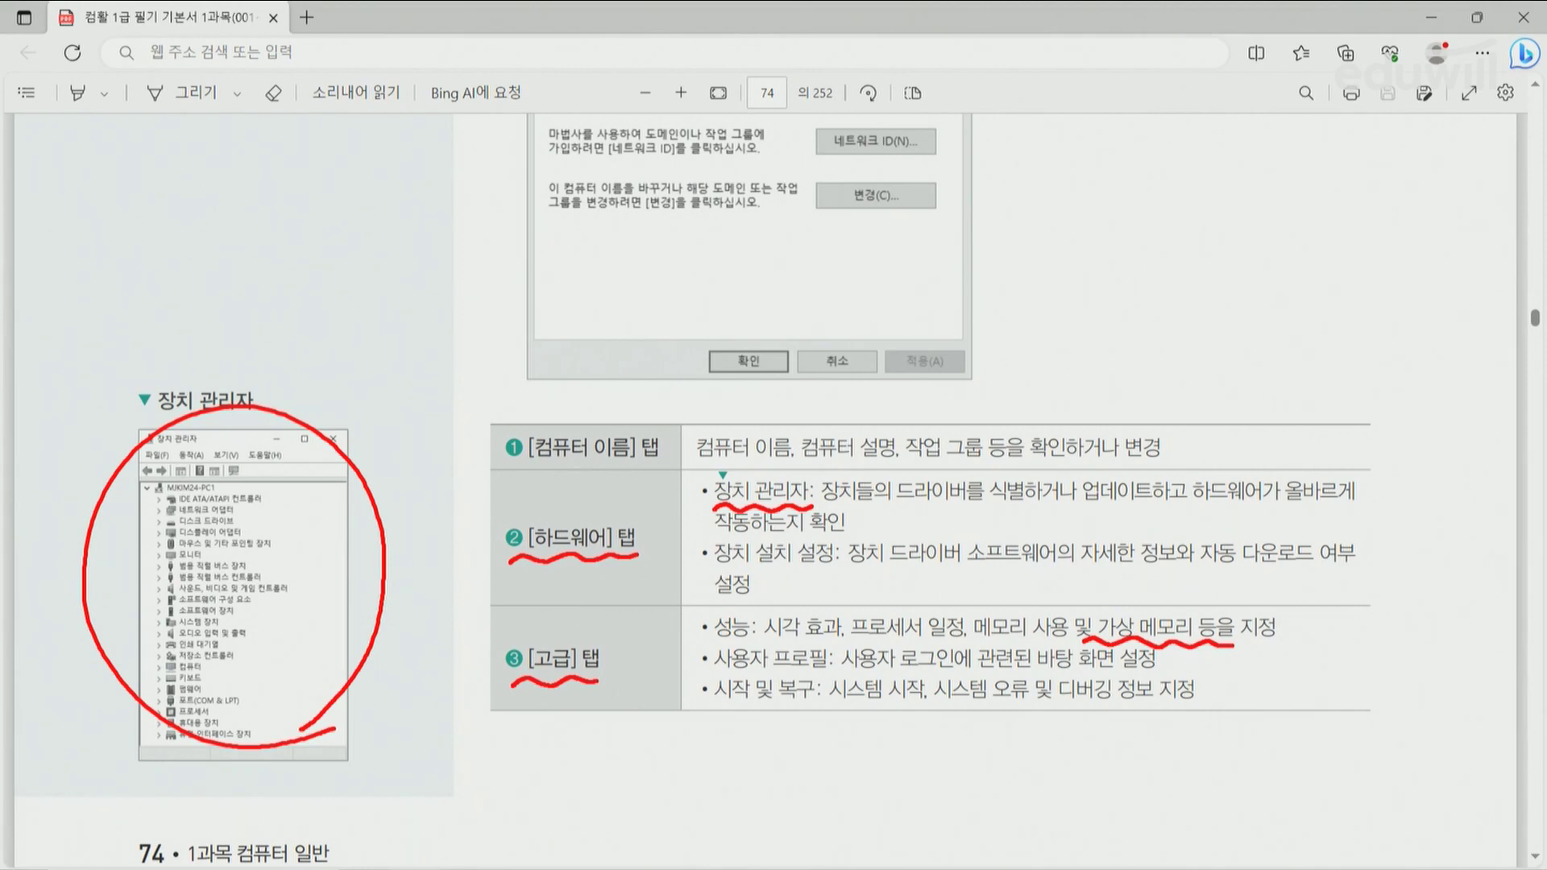
Underline the restore-point phrase in the [시스템 보호] 탭 row and the [원격] 탭 label on page 75, and clear the marks
{"action": "scroll", "coordinate": [742, 452], "scroll_direction": "down", "scroll_amount": 9}
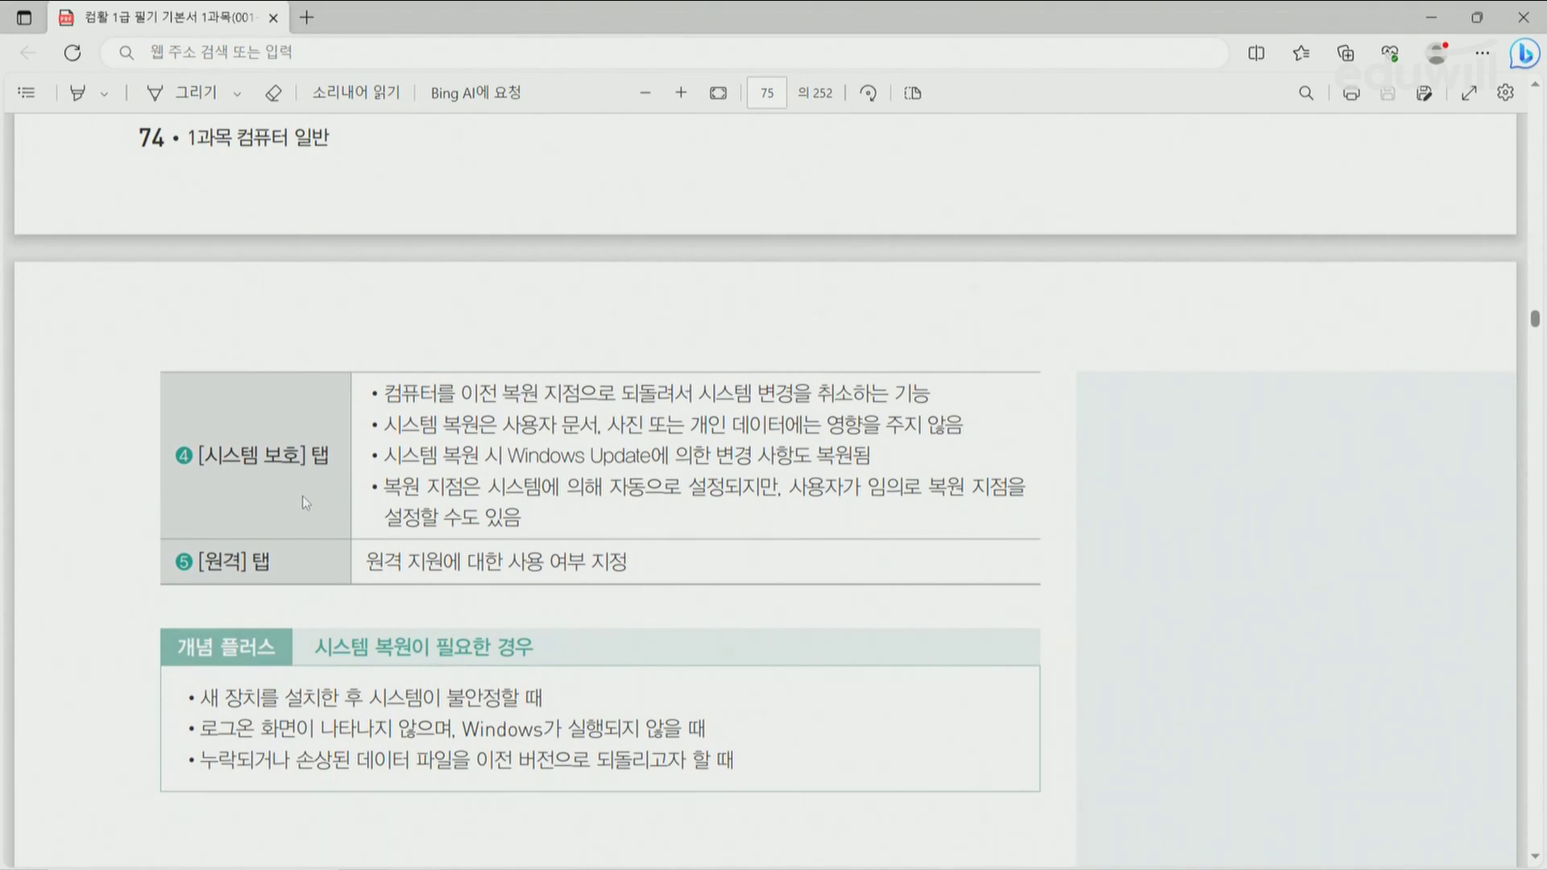
{"action": "left_click_drag", "start_coordinate": [393, 414], "coordinate": [699, 408]}
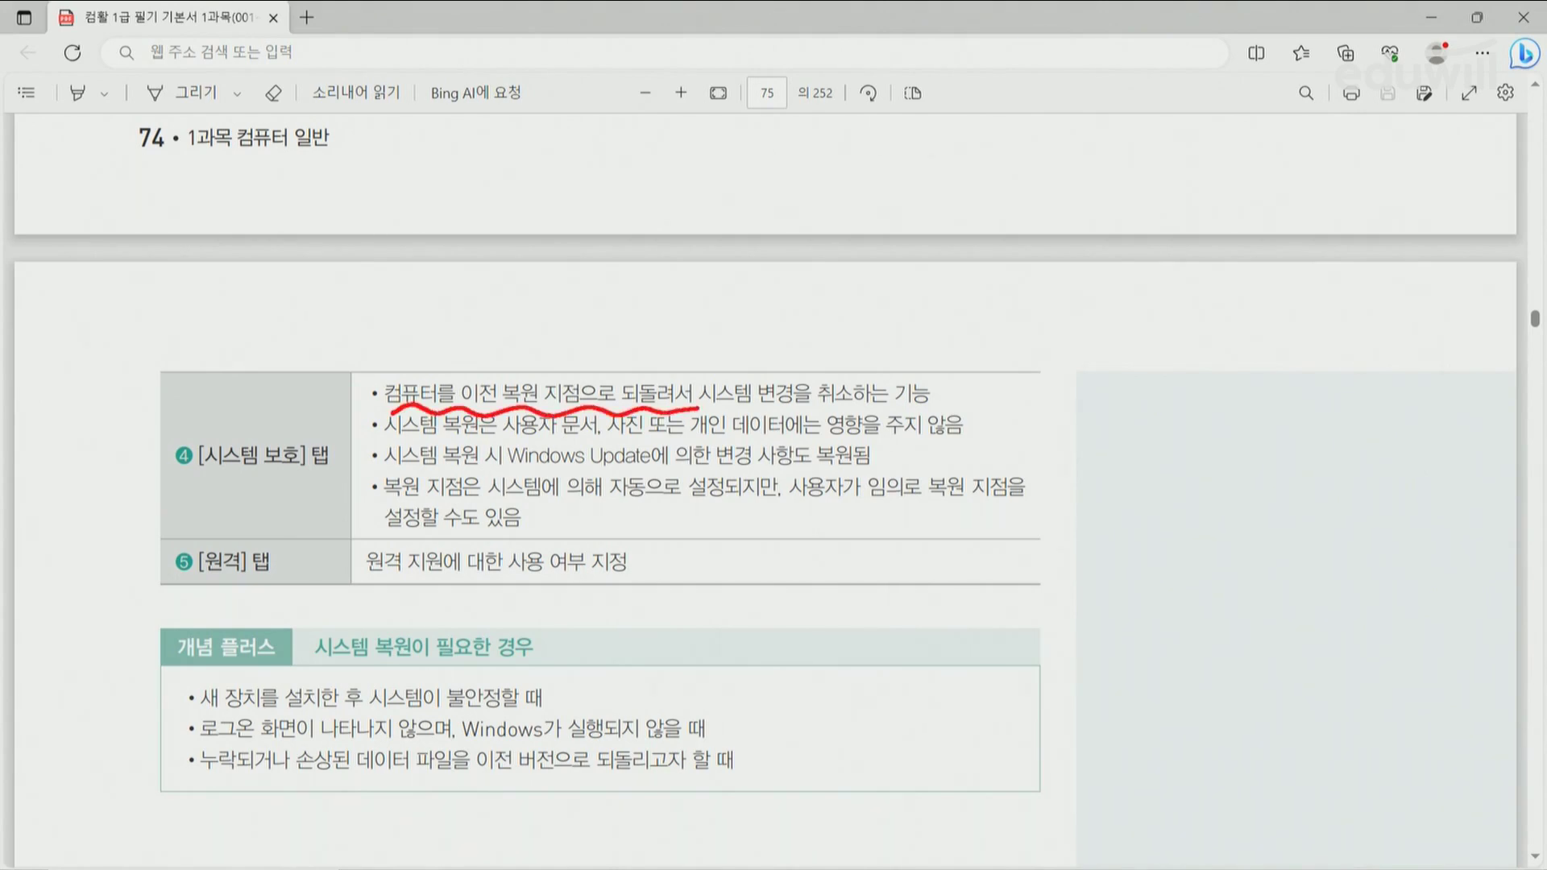
{"action": "left_click_drag", "start_coordinate": [191, 587], "coordinate": [291, 575]}
{"action": "key", "text": "Escape"}
Review the [시스템 속성] 대화상자 section on page 74 and go on to section 014, [설정] 창 – 개인 설정, on page 78
{"action": "scroll", "coordinate": [335, 506], "scroll_direction": "up", "scroll_amount": 10}
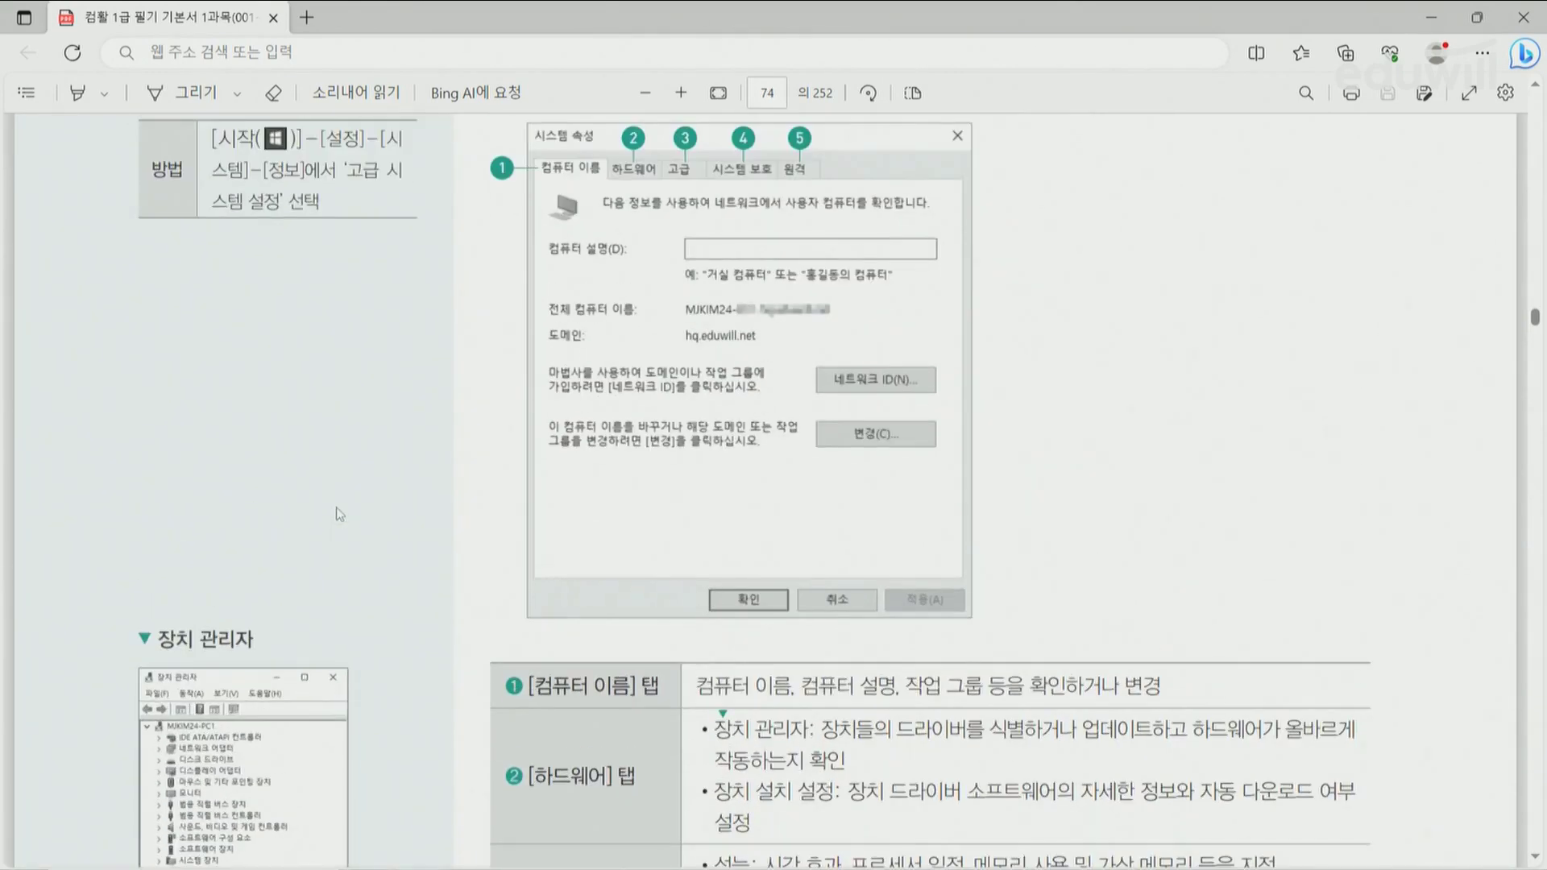
{"action": "scroll", "coordinate": [339, 514], "scroll_direction": "up", "scroll_amount": 2}
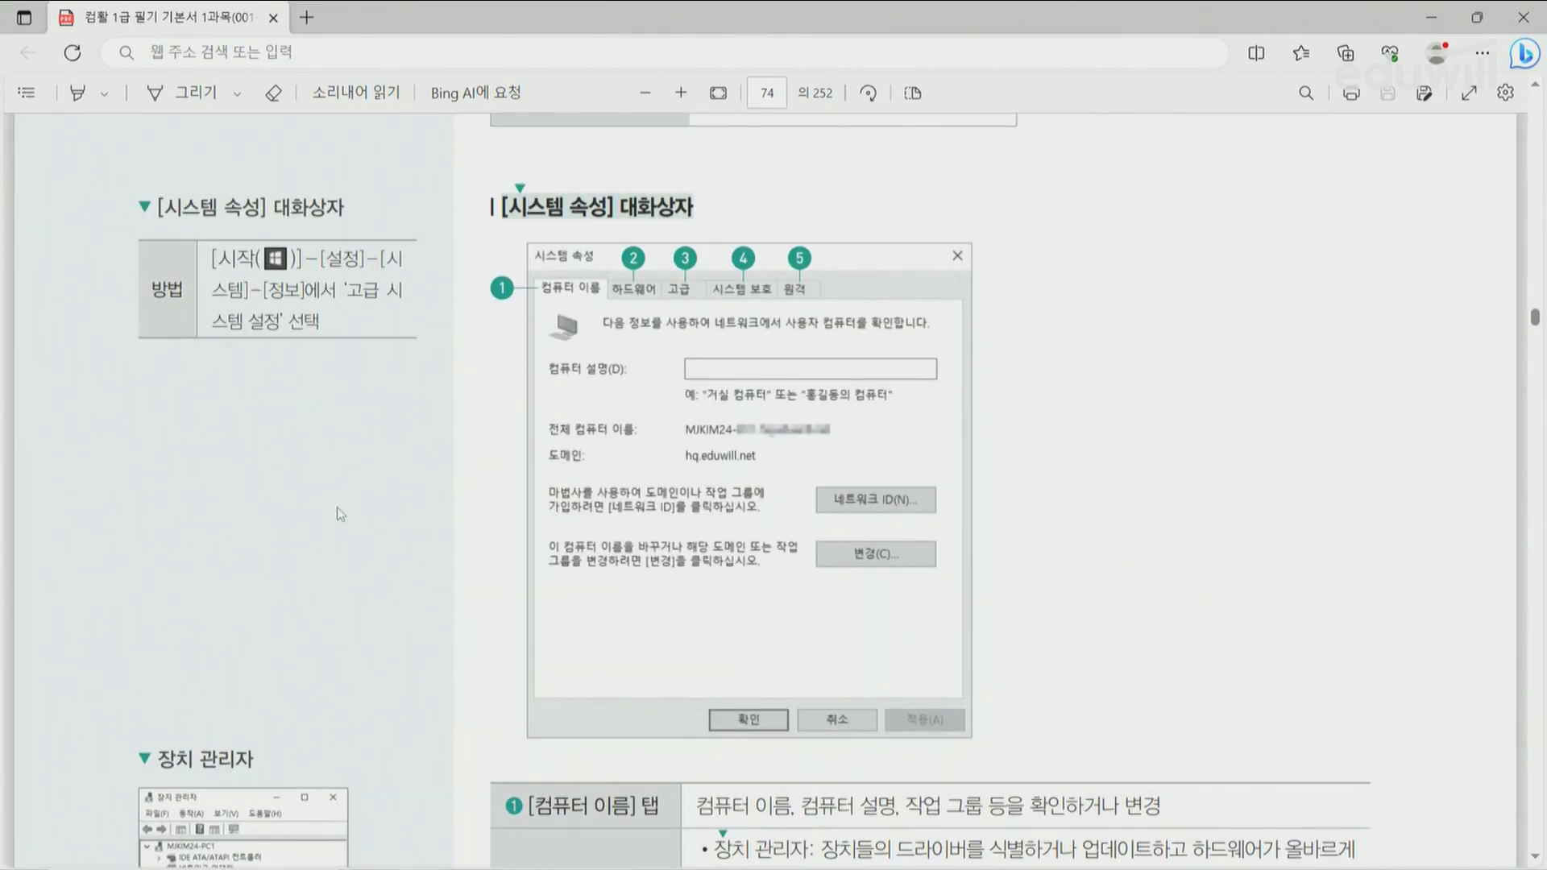
{"action": "scroll", "coordinate": [339, 514], "scroll_direction": "down", "scroll_amount": 15}
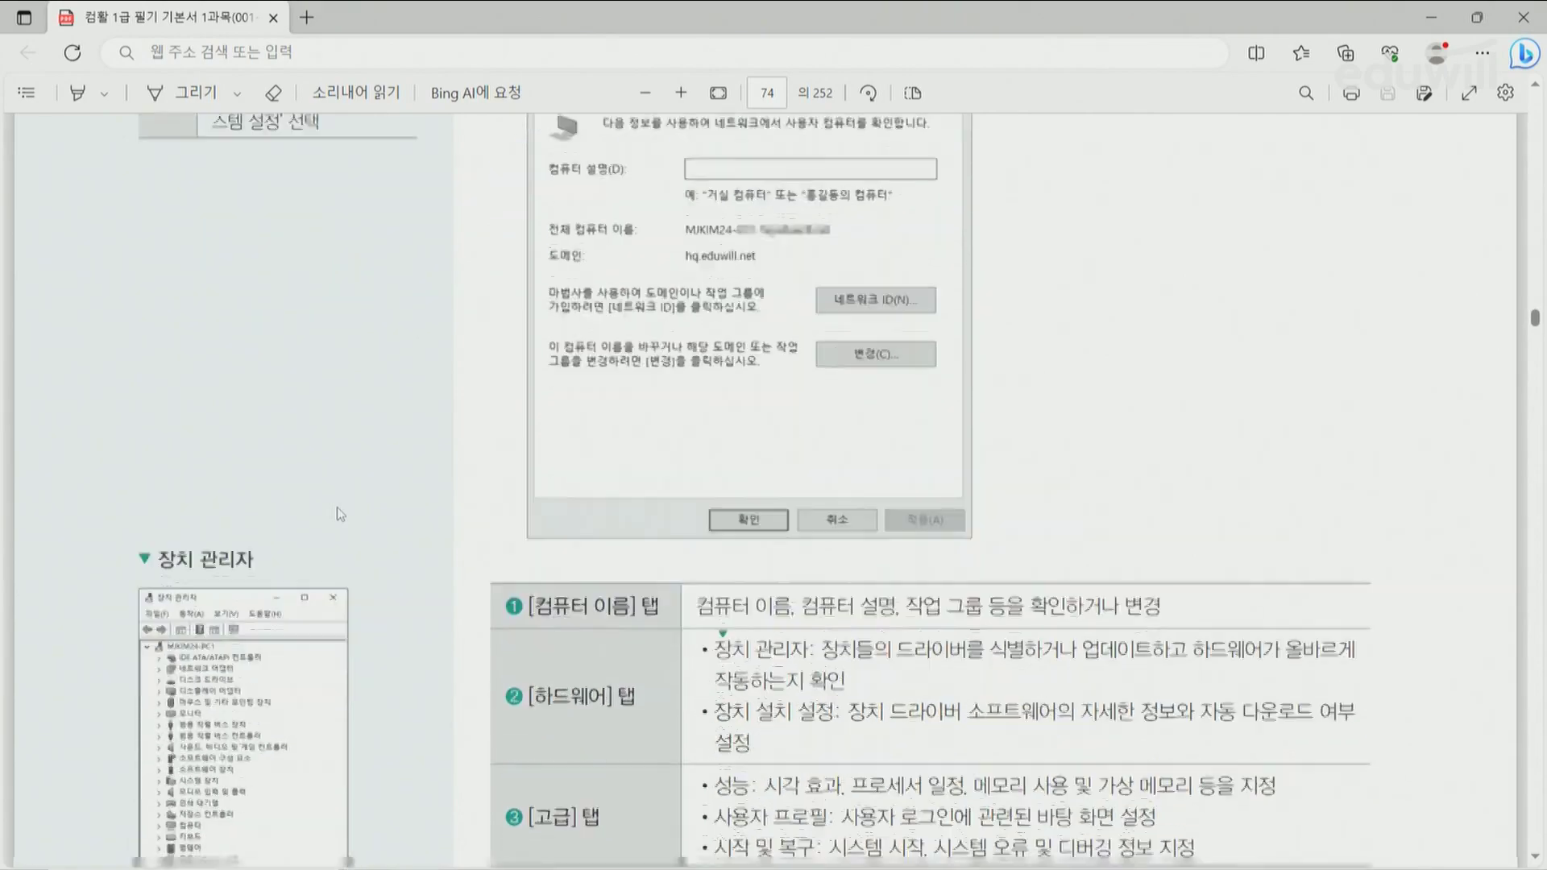
{"action": "scroll", "coordinate": [339, 515], "scroll_direction": "down", "scroll_amount": 7}
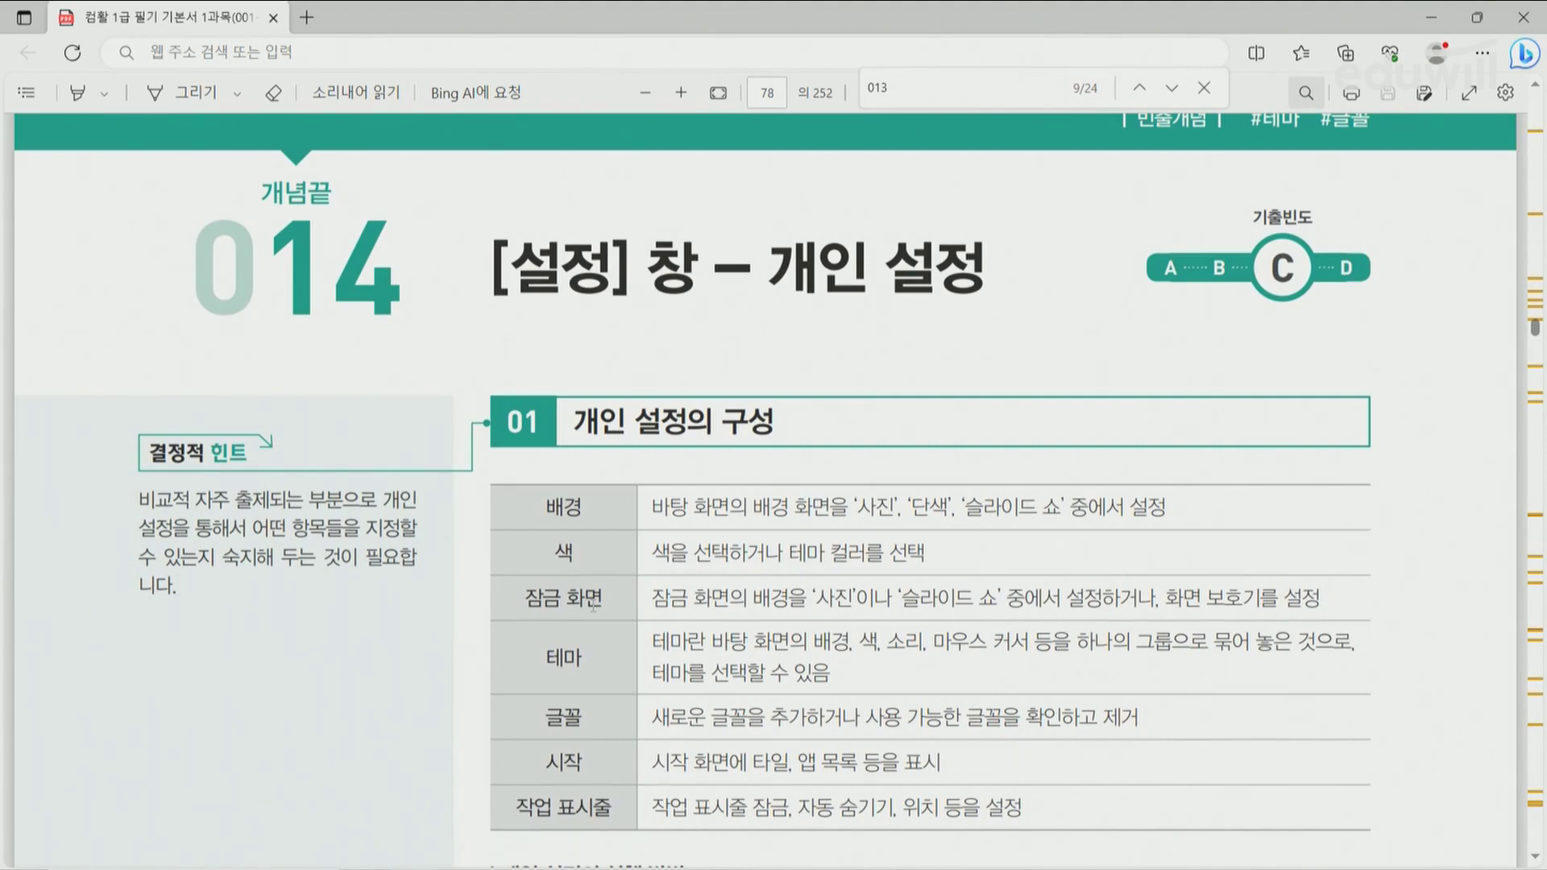
{"action": "scroll", "coordinate": [613, 662], "scroll_direction": "down", "scroll_amount": 2}
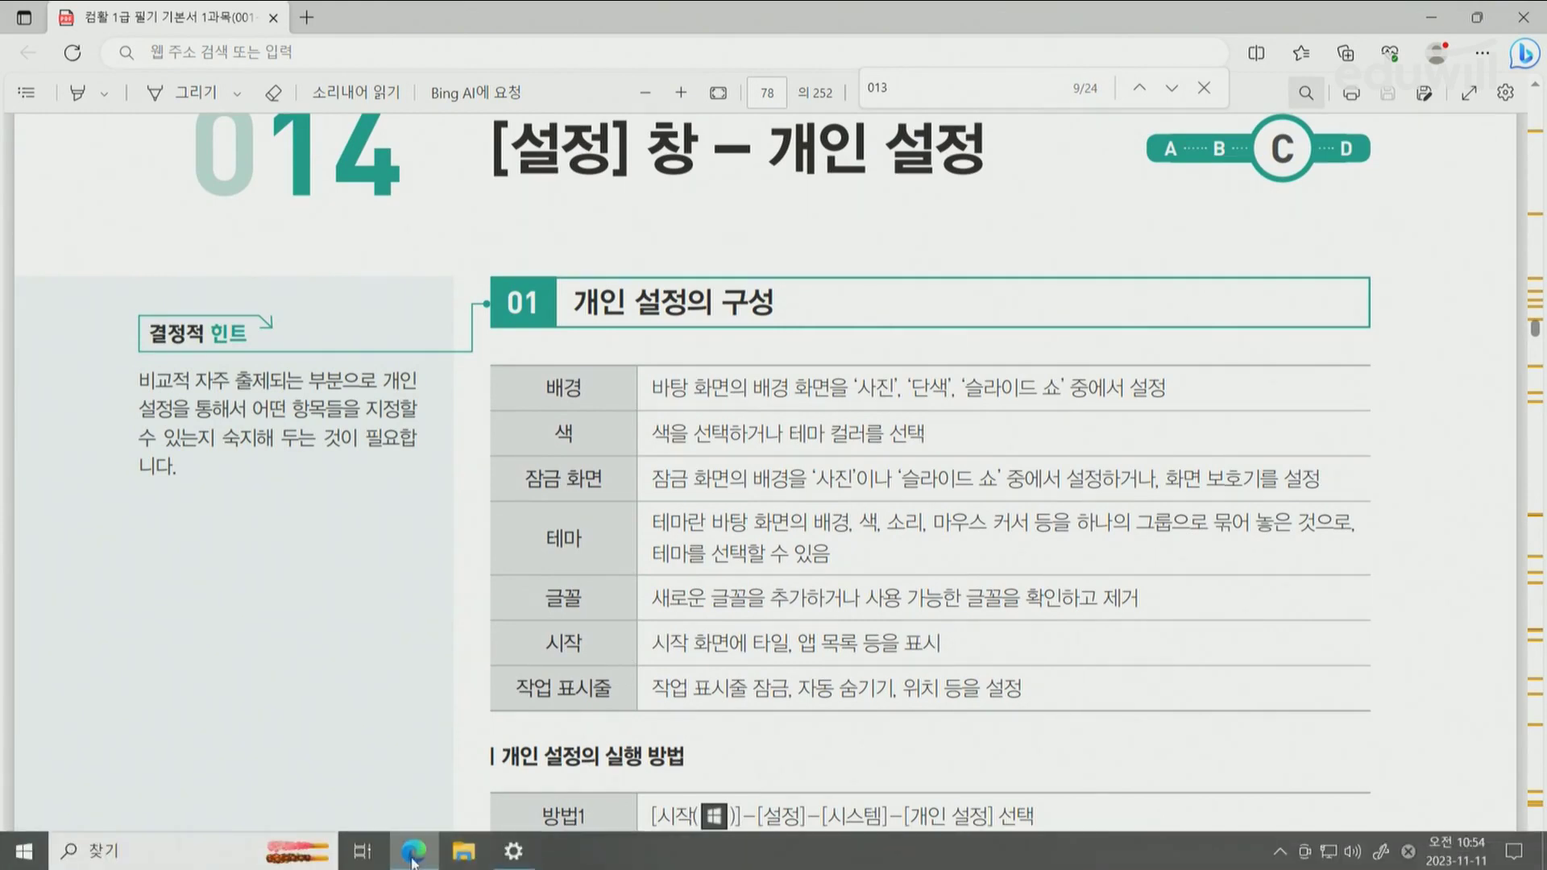
Switch from the textbook to the Windows desktop and open the 개인 설정 settings from there
{"action": "left_click", "coordinate": [413, 856]}
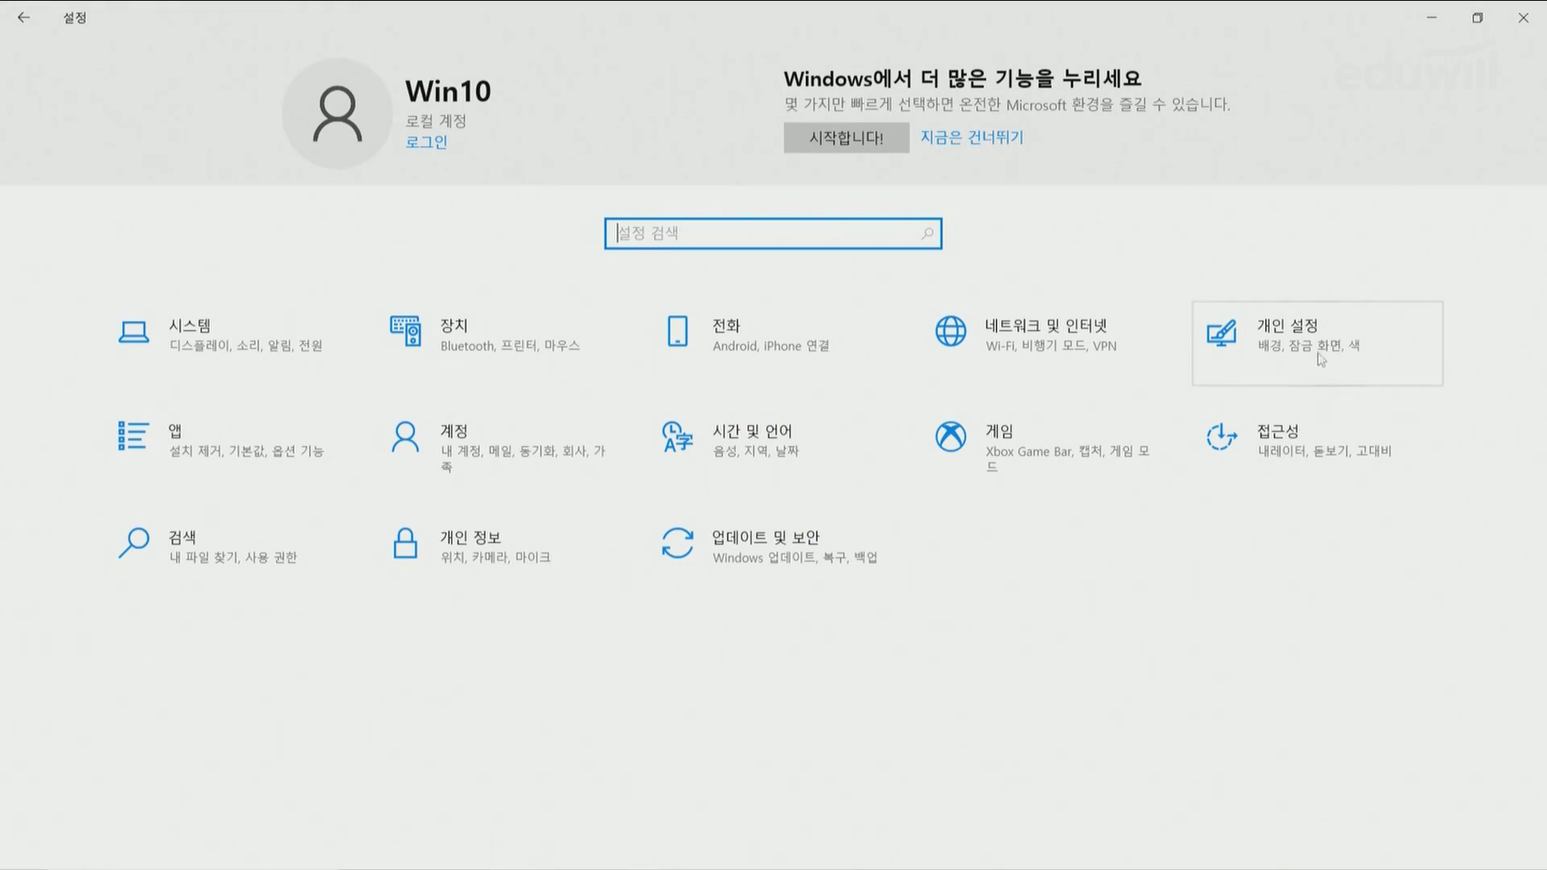
{"action": "mouse_move", "coordinate": [1402, 866]}
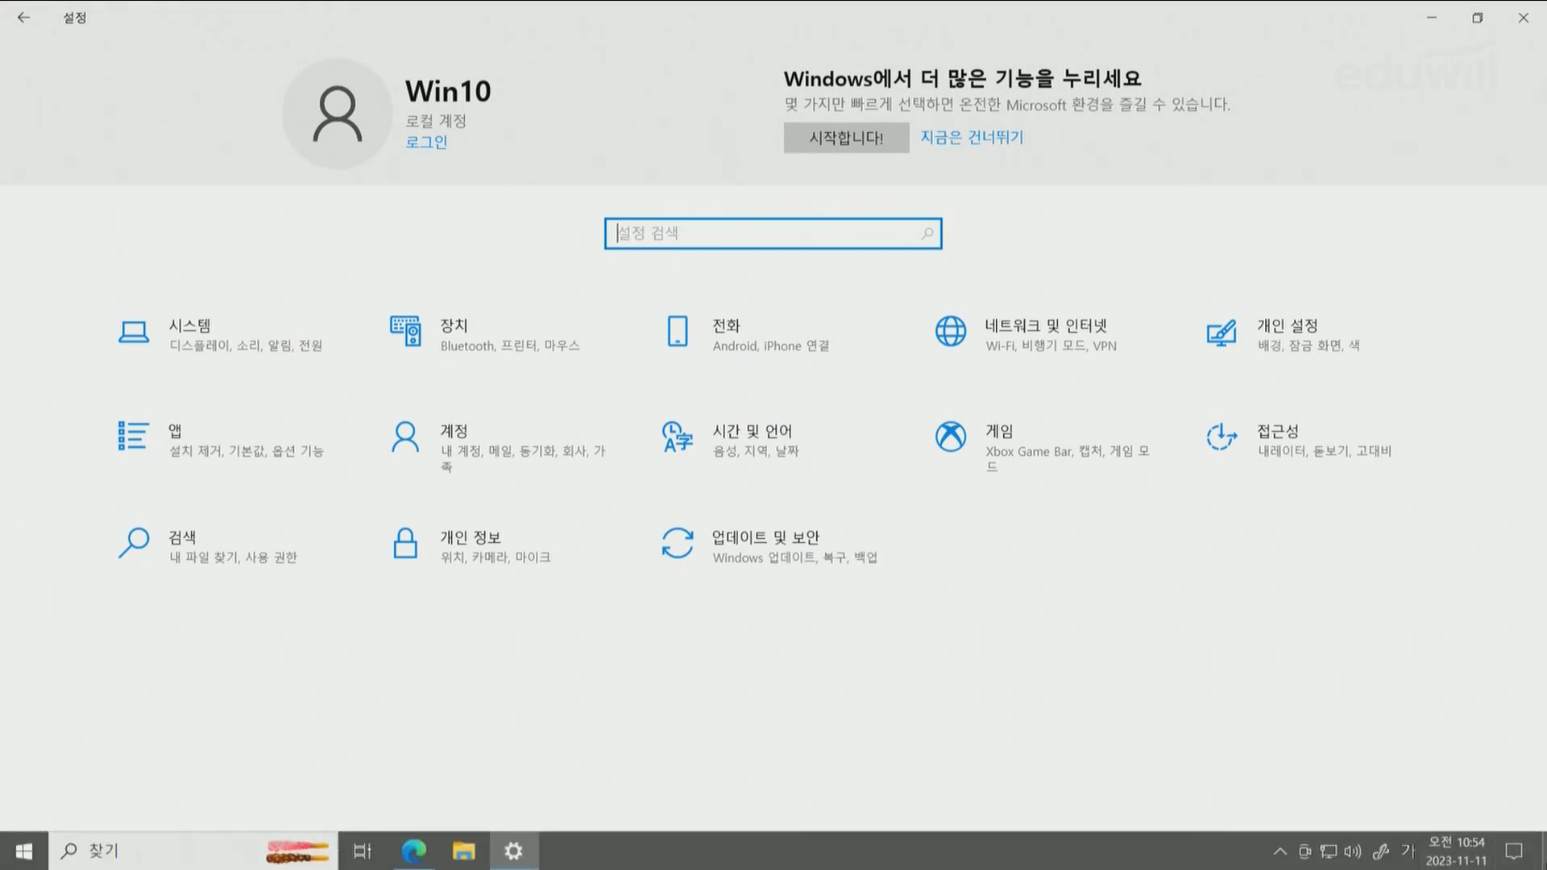
{"action": "left_click", "coordinate": [1543, 852]}
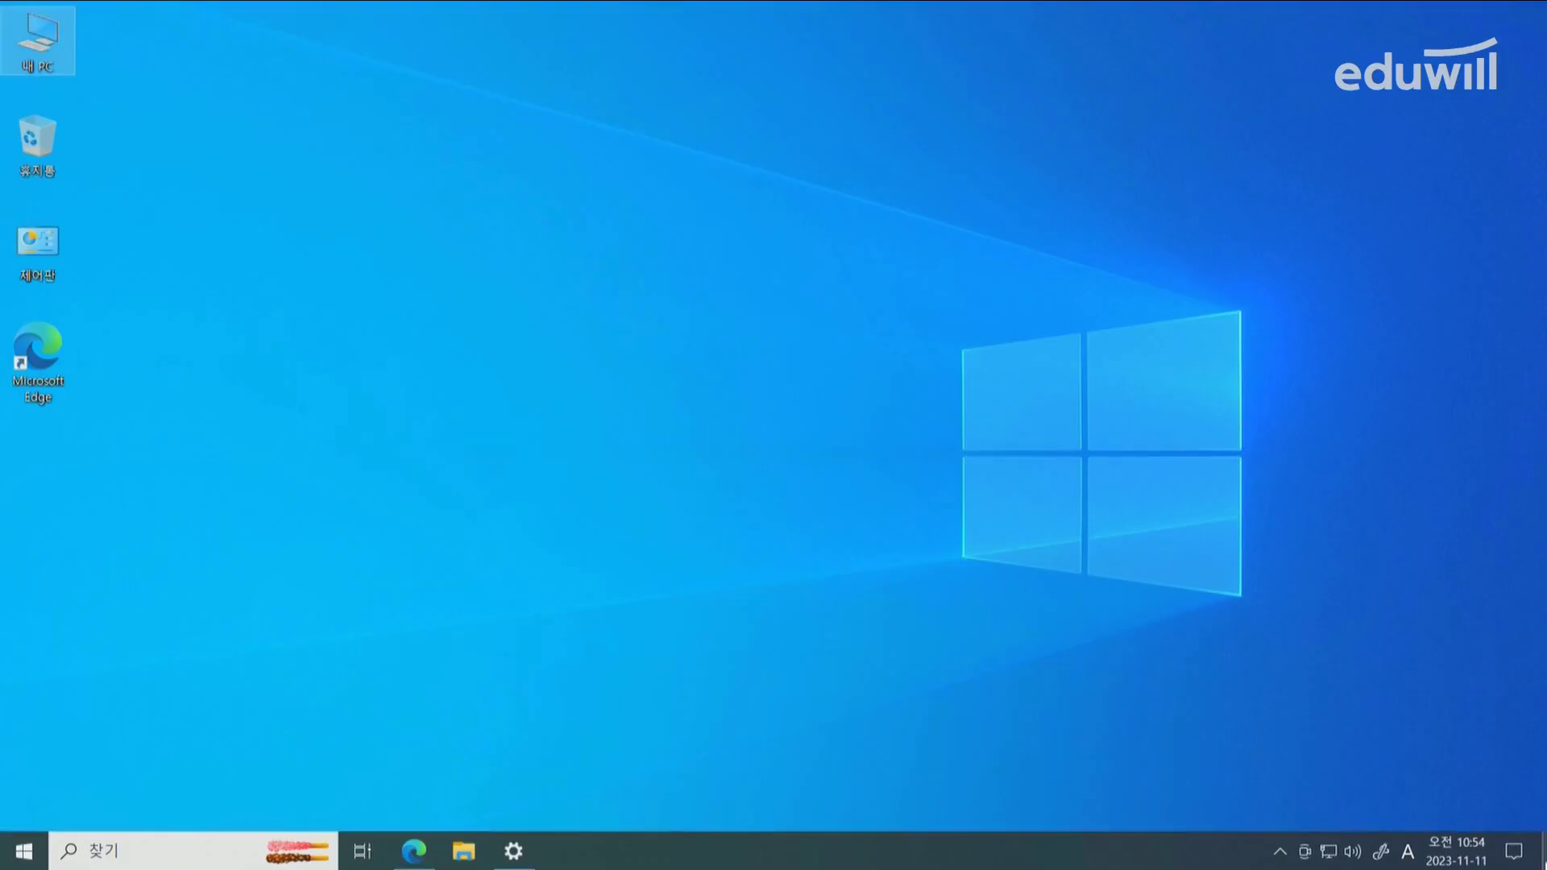
{"action": "right_click", "coordinate": [636, 203]}
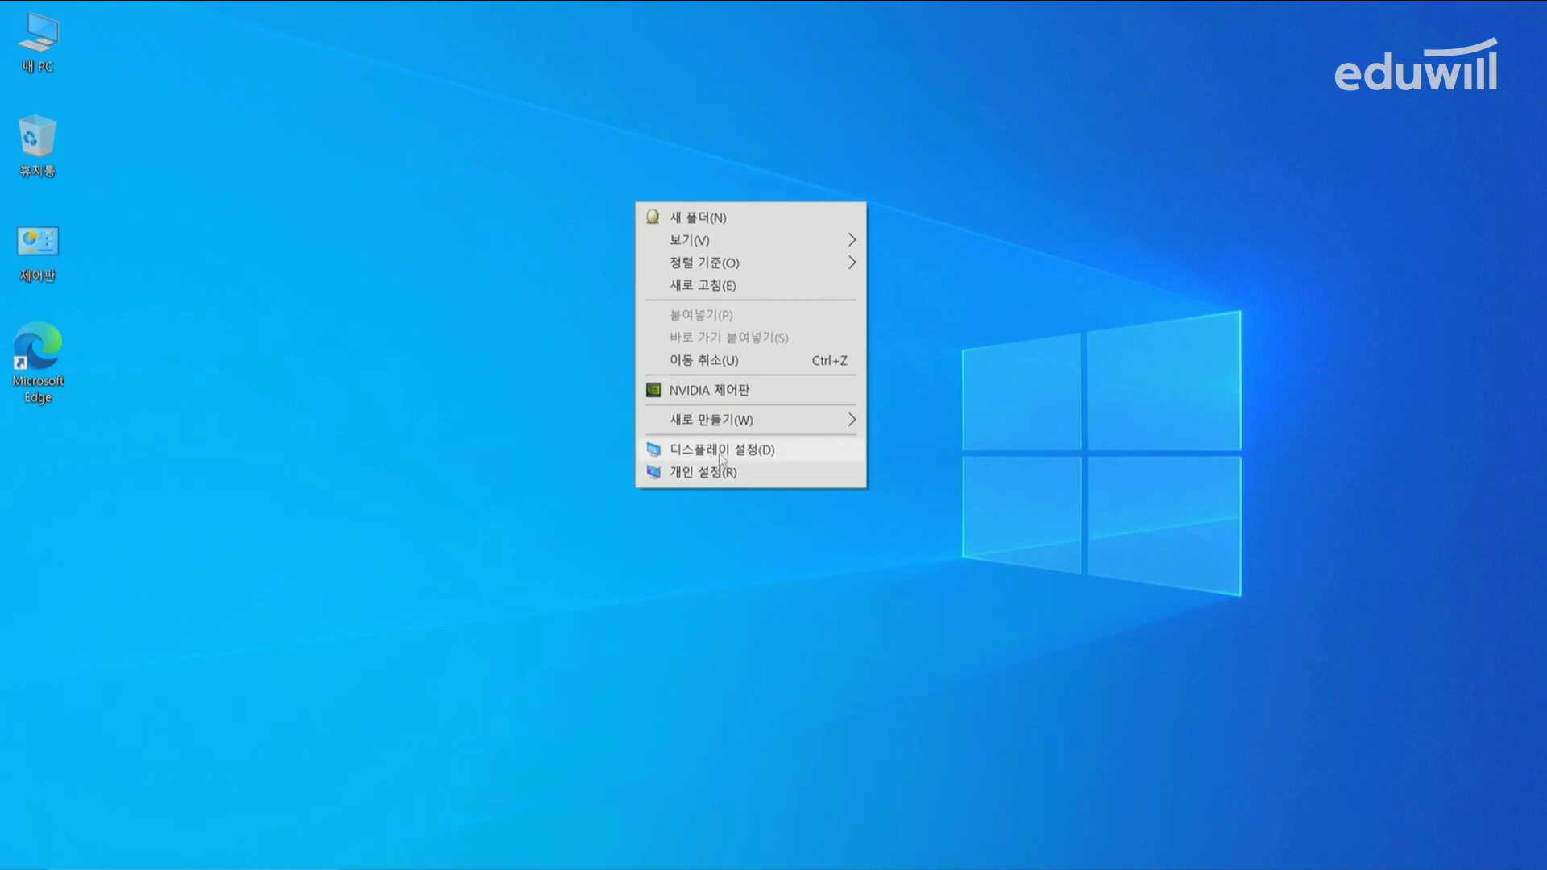
{"action": "left_click", "coordinate": [720, 474]}
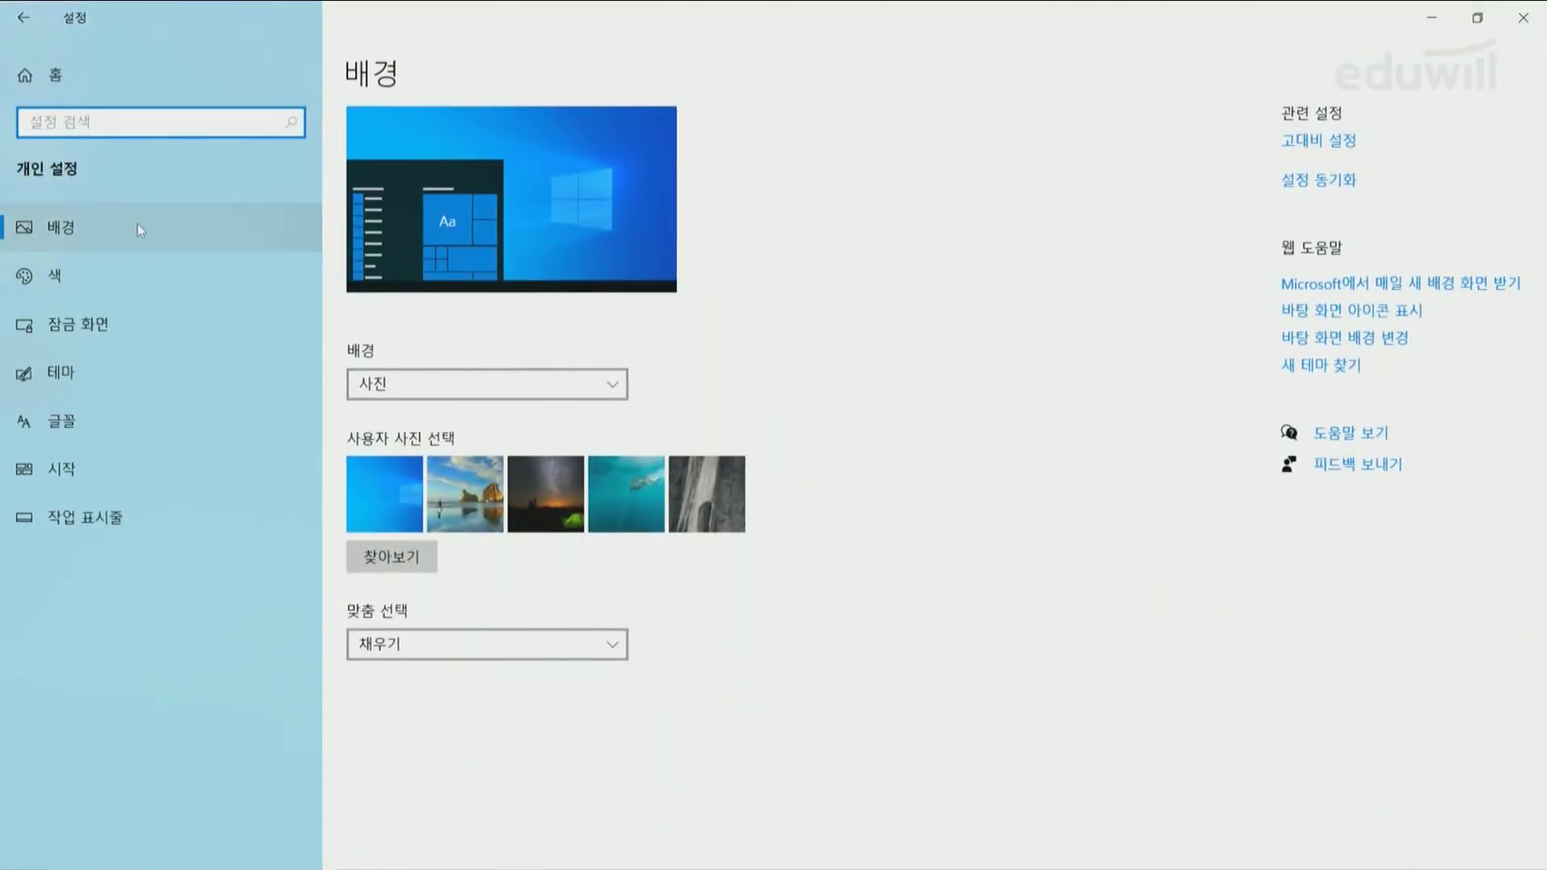
Examine the available 배경 types and 맞춤 선택 options on the 배경 page without changing them
{"action": "left_click", "coordinate": [83, 226]}
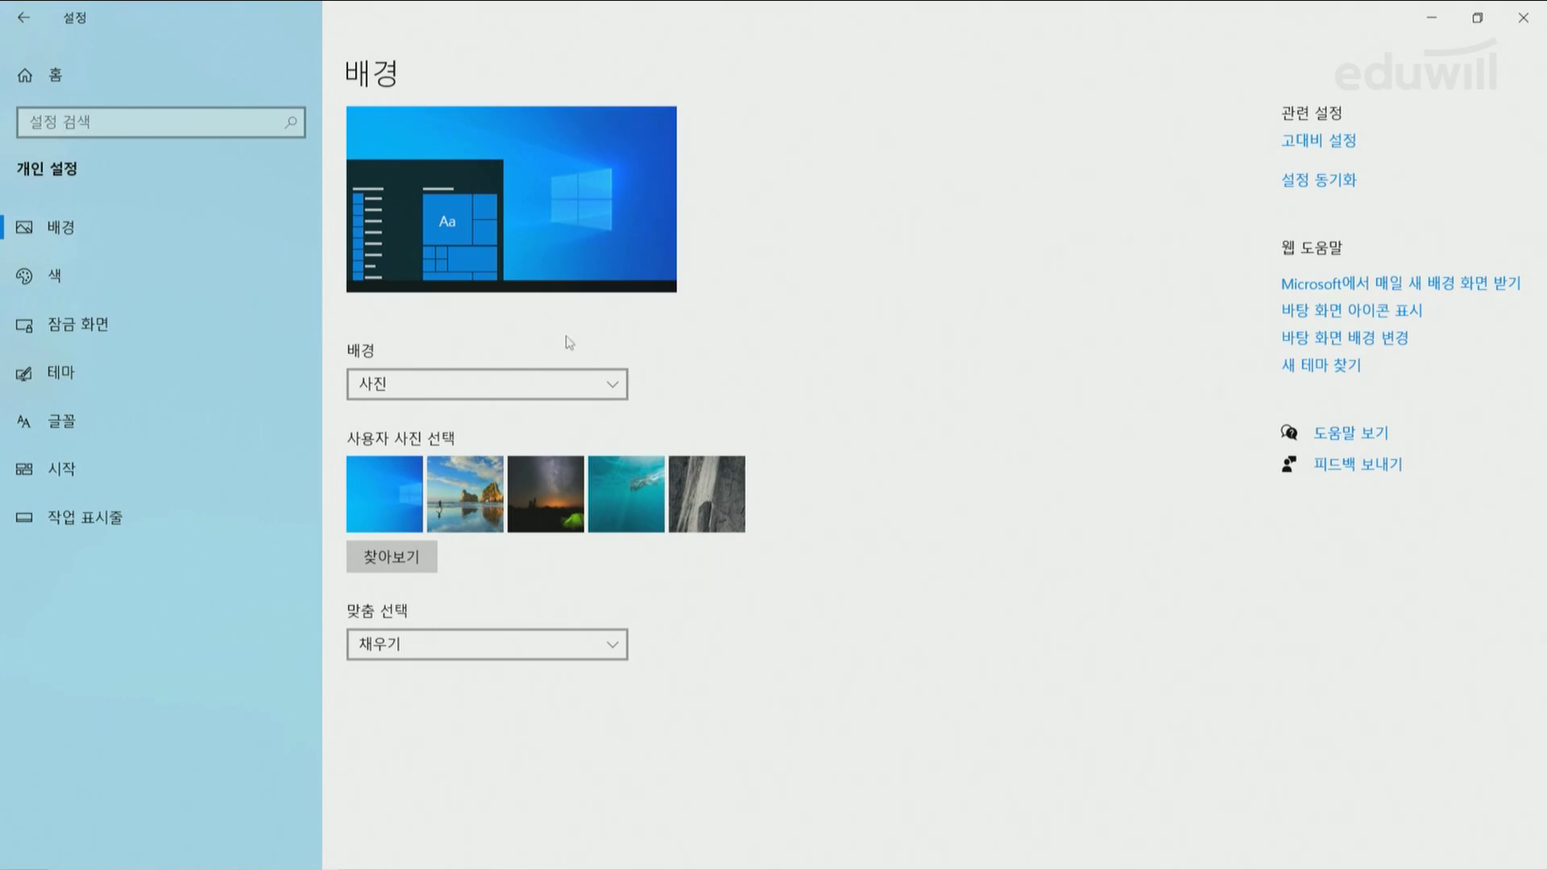
{"action": "left_click", "coordinate": [615, 392]}
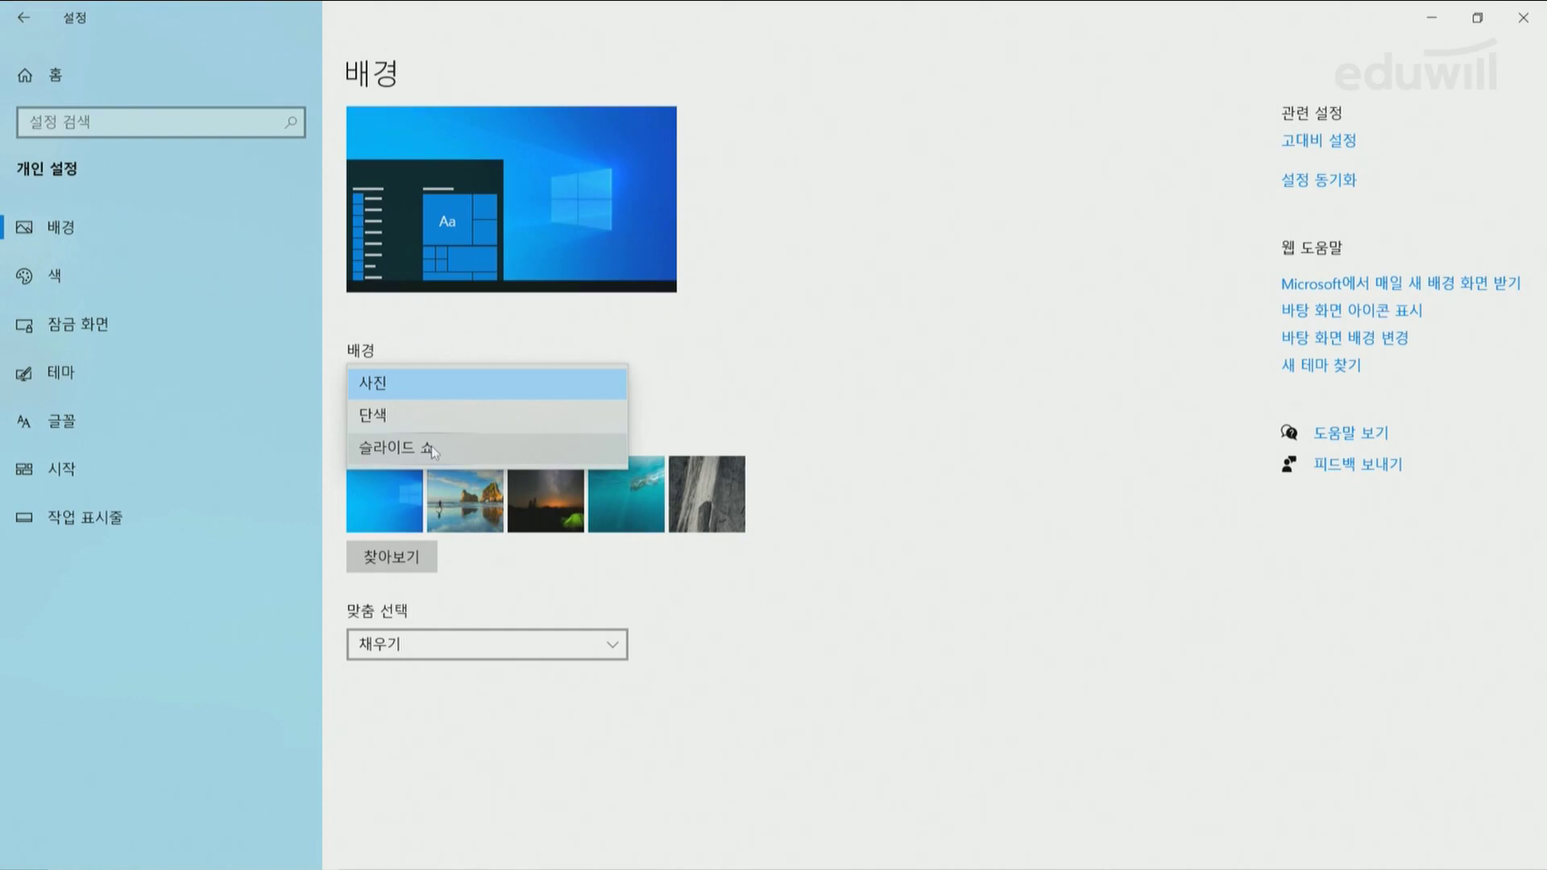
{"action": "left_click", "coordinate": [438, 336]}
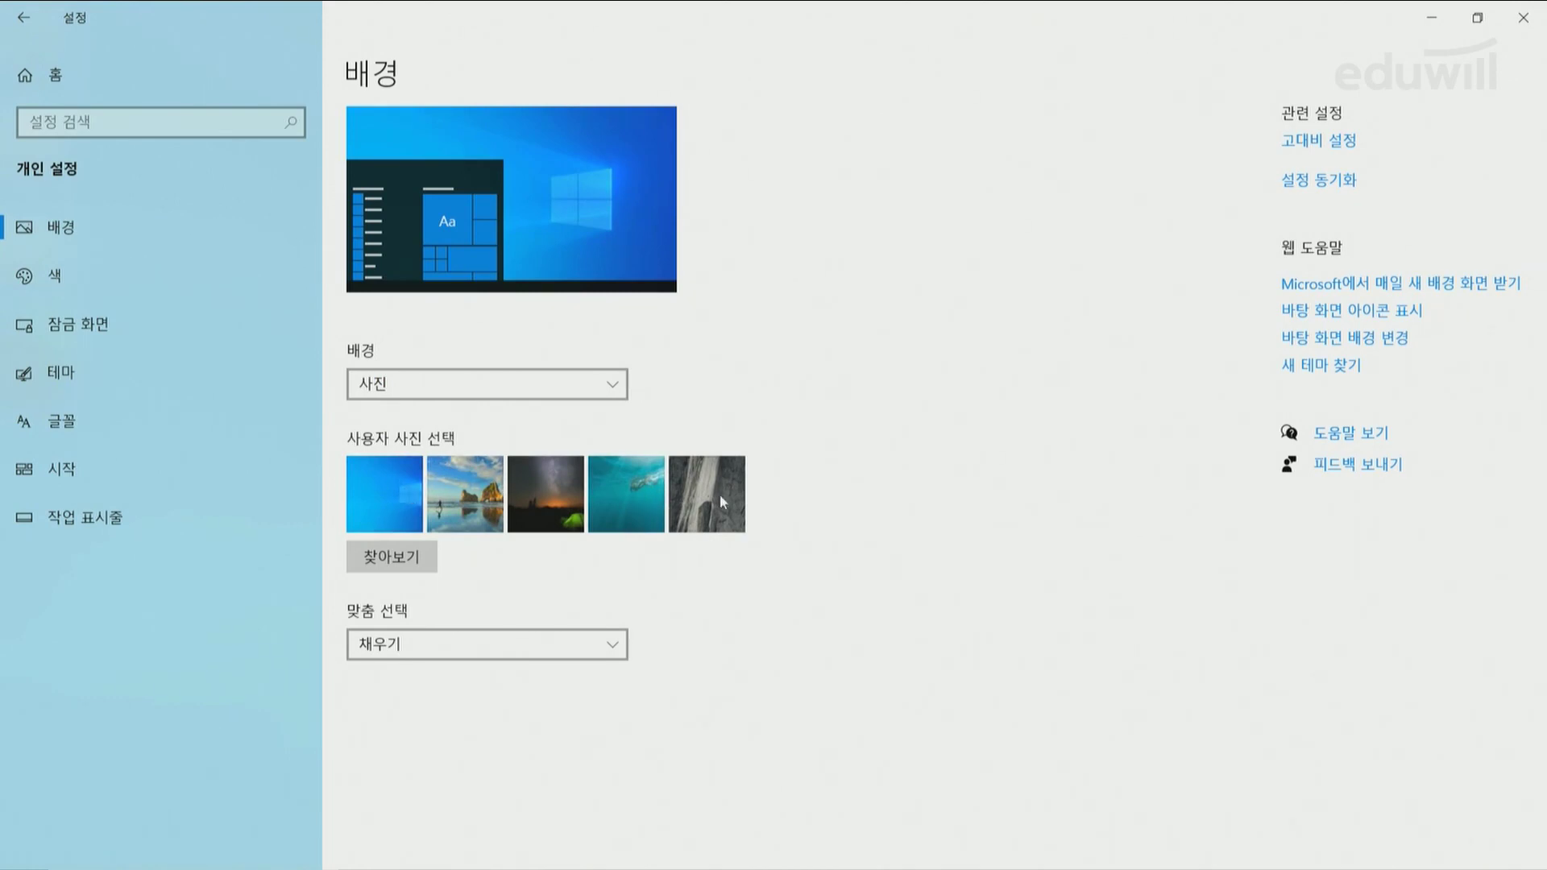
{"action": "left_click", "coordinate": [615, 649]}
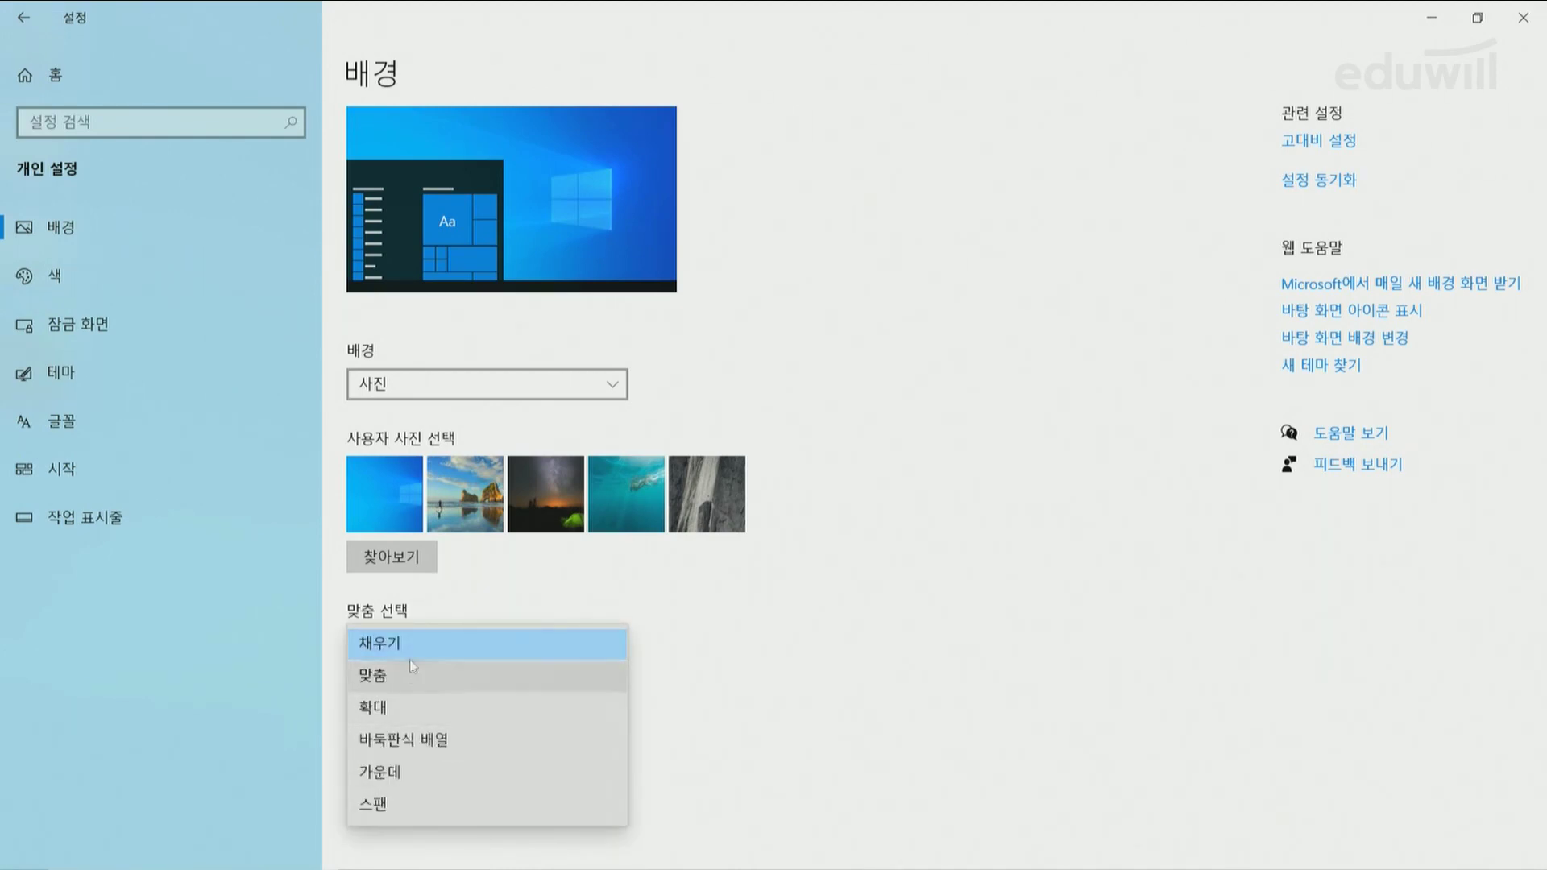
{"action": "left_click", "coordinate": [745, 646]}
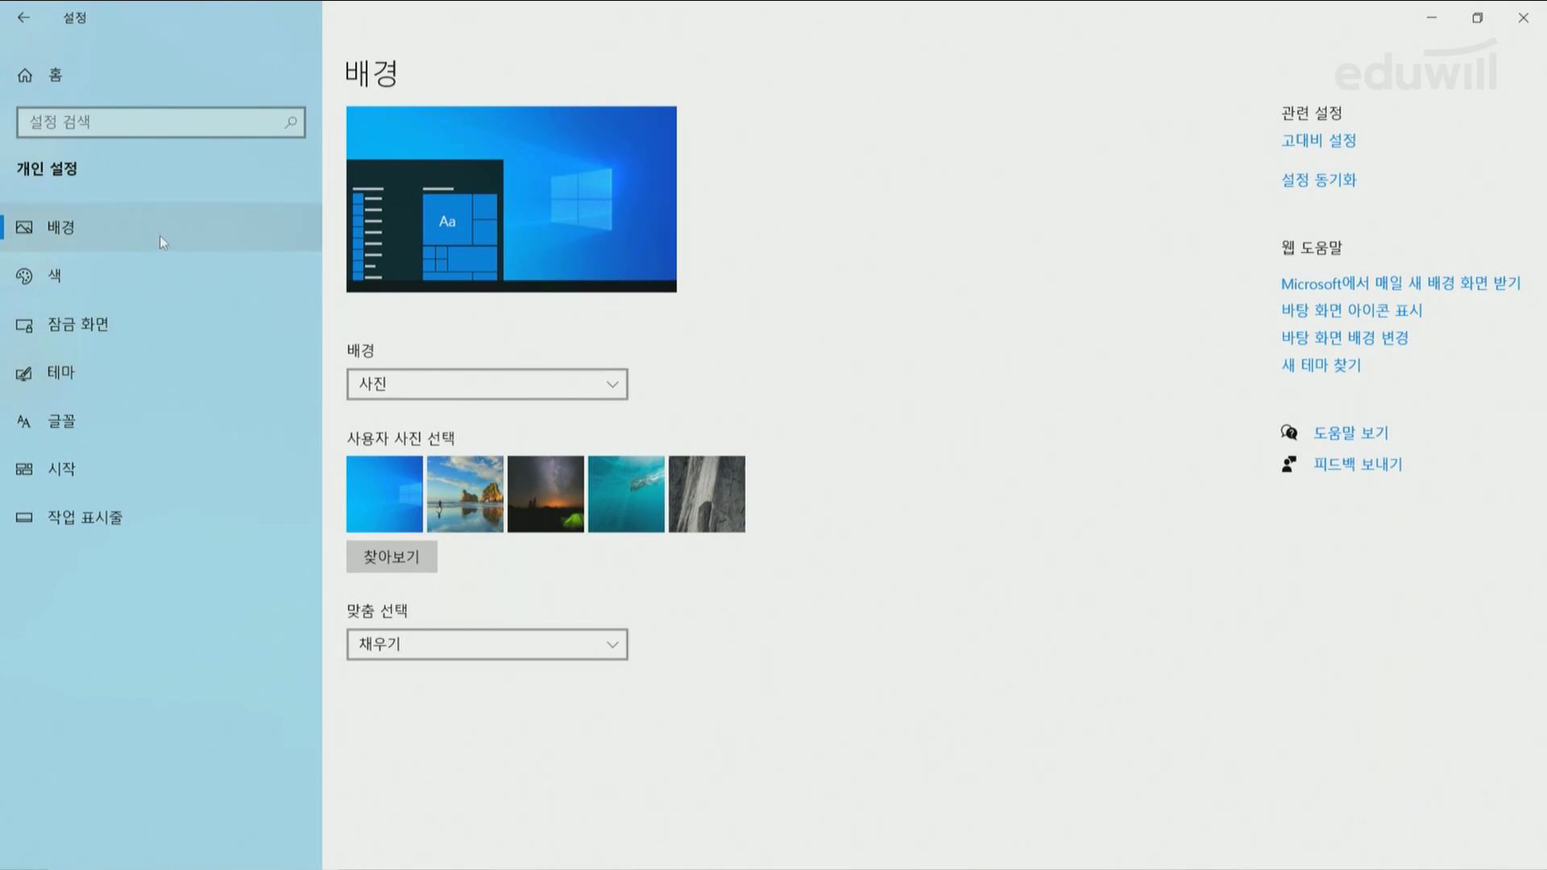
View the 색 page's mode settings, transparency effect and 테마 컬러 선택 palette
{"action": "left_click", "coordinate": [147, 275]}
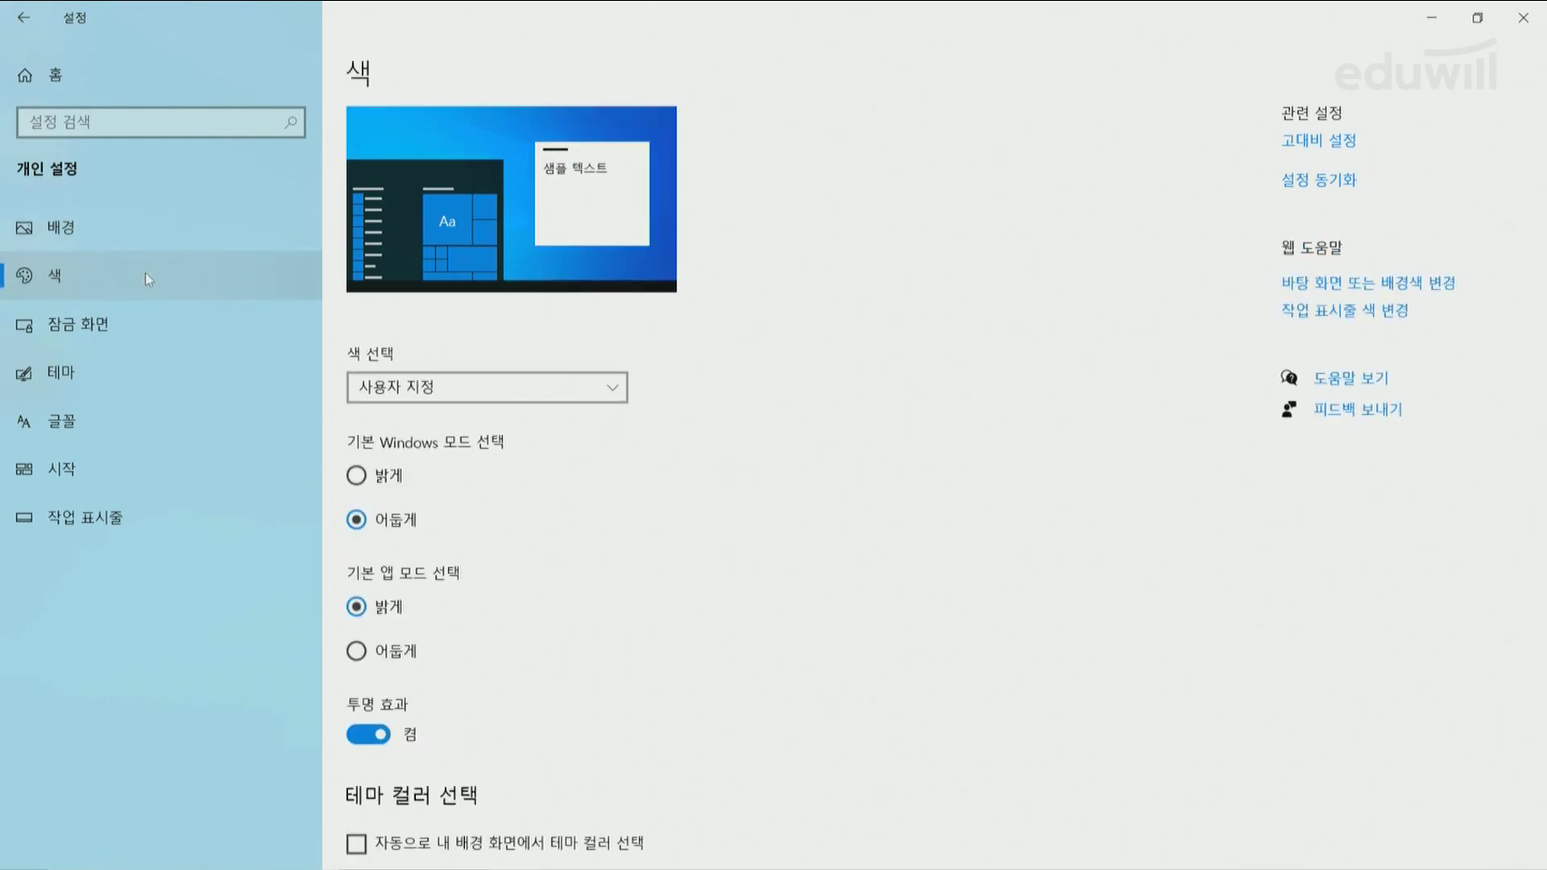
{"action": "scroll", "coordinate": [471, 348], "scroll_direction": "down", "scroll_amount": 5}
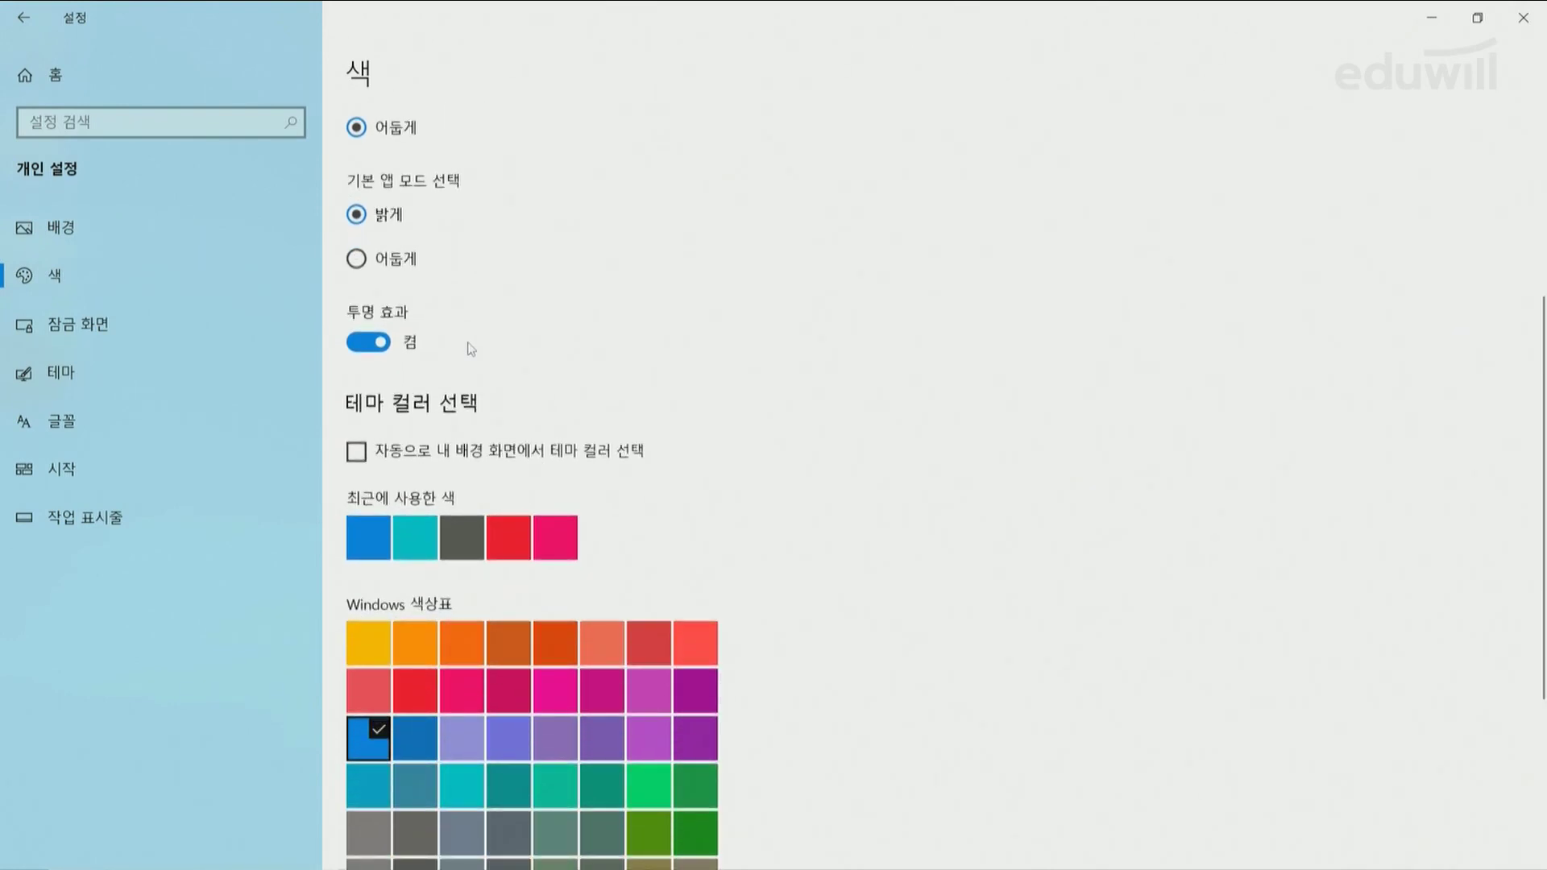
{"action": "scroll", "coordinate": [471, 349], "scroll_direction": "down", "scroll_amount": 3}
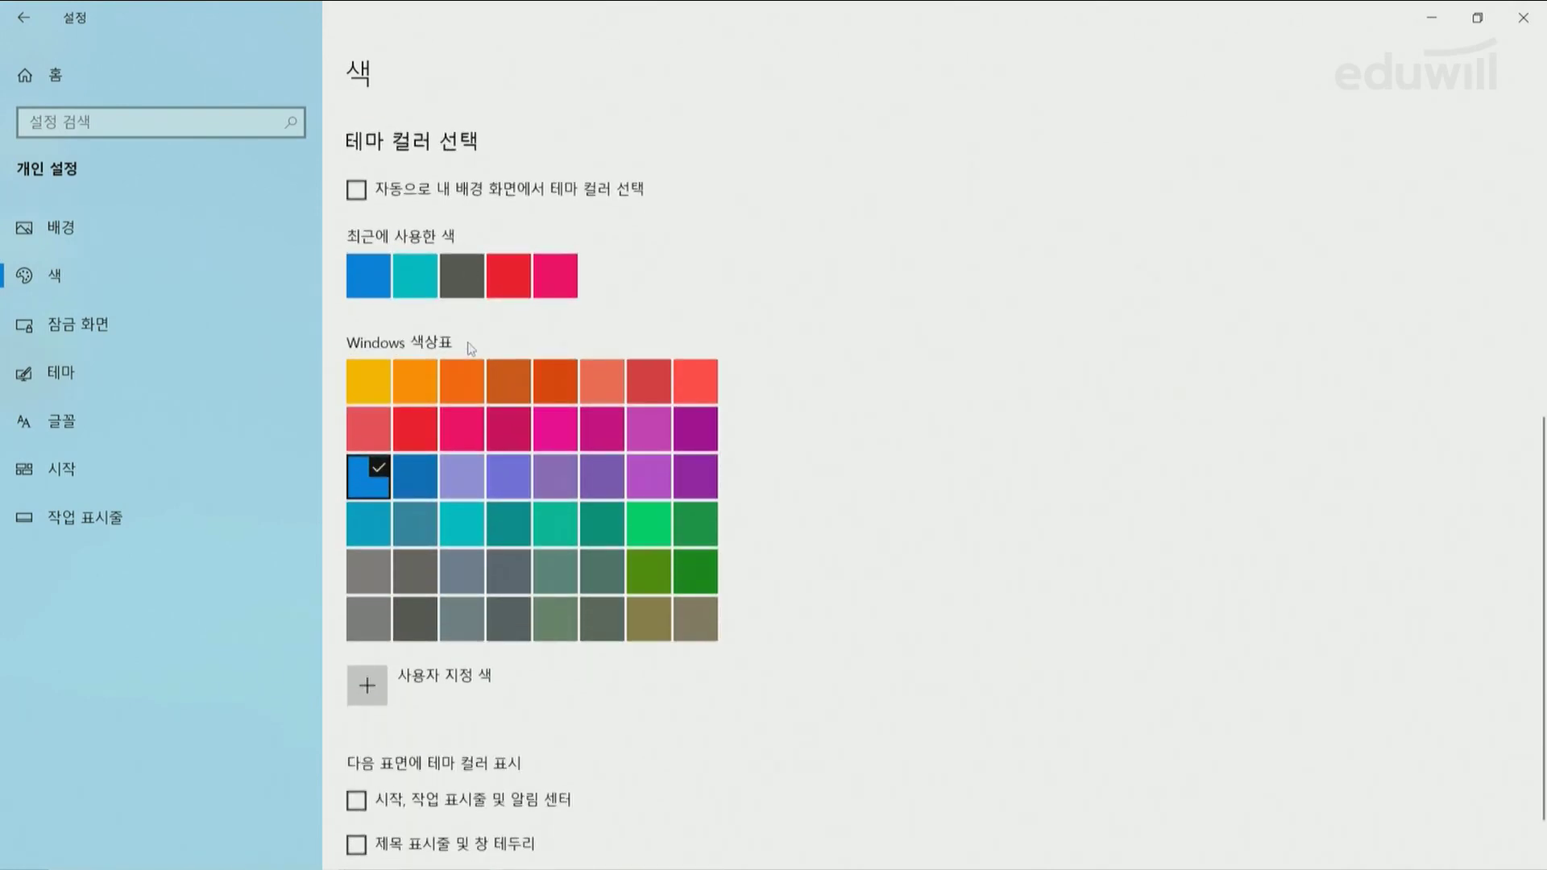
View the 잠금 화면, 테마, 글꼴, 시작 and 작업 표시줄 pages in turn to review their options
{"action": "left_click", "coordinate": [108, 325]}
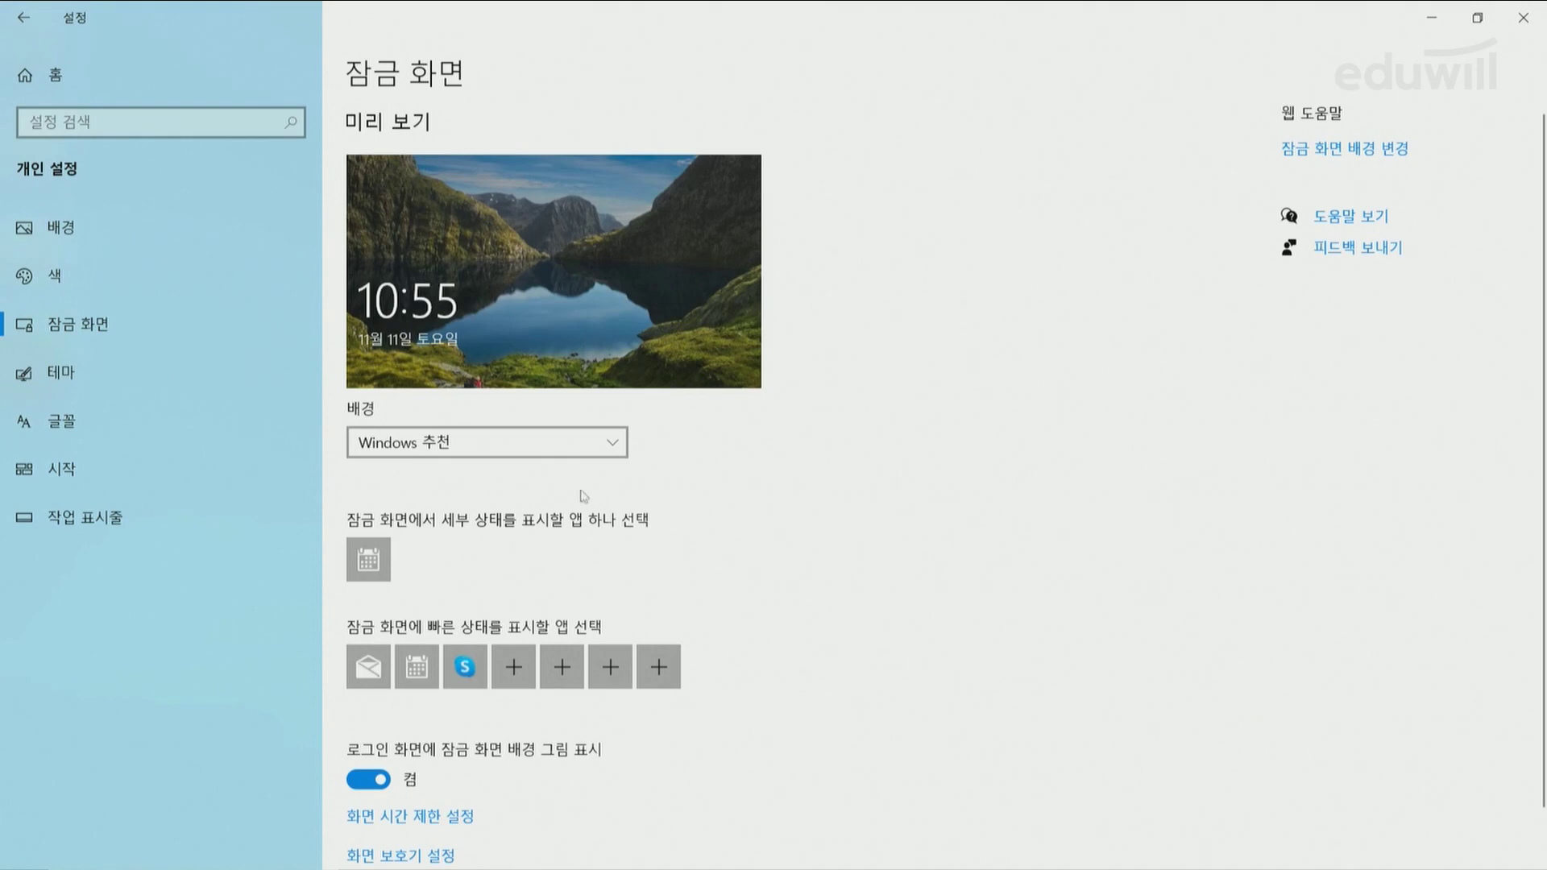
{"action": "left_click", "coordinate": [125, 376]}
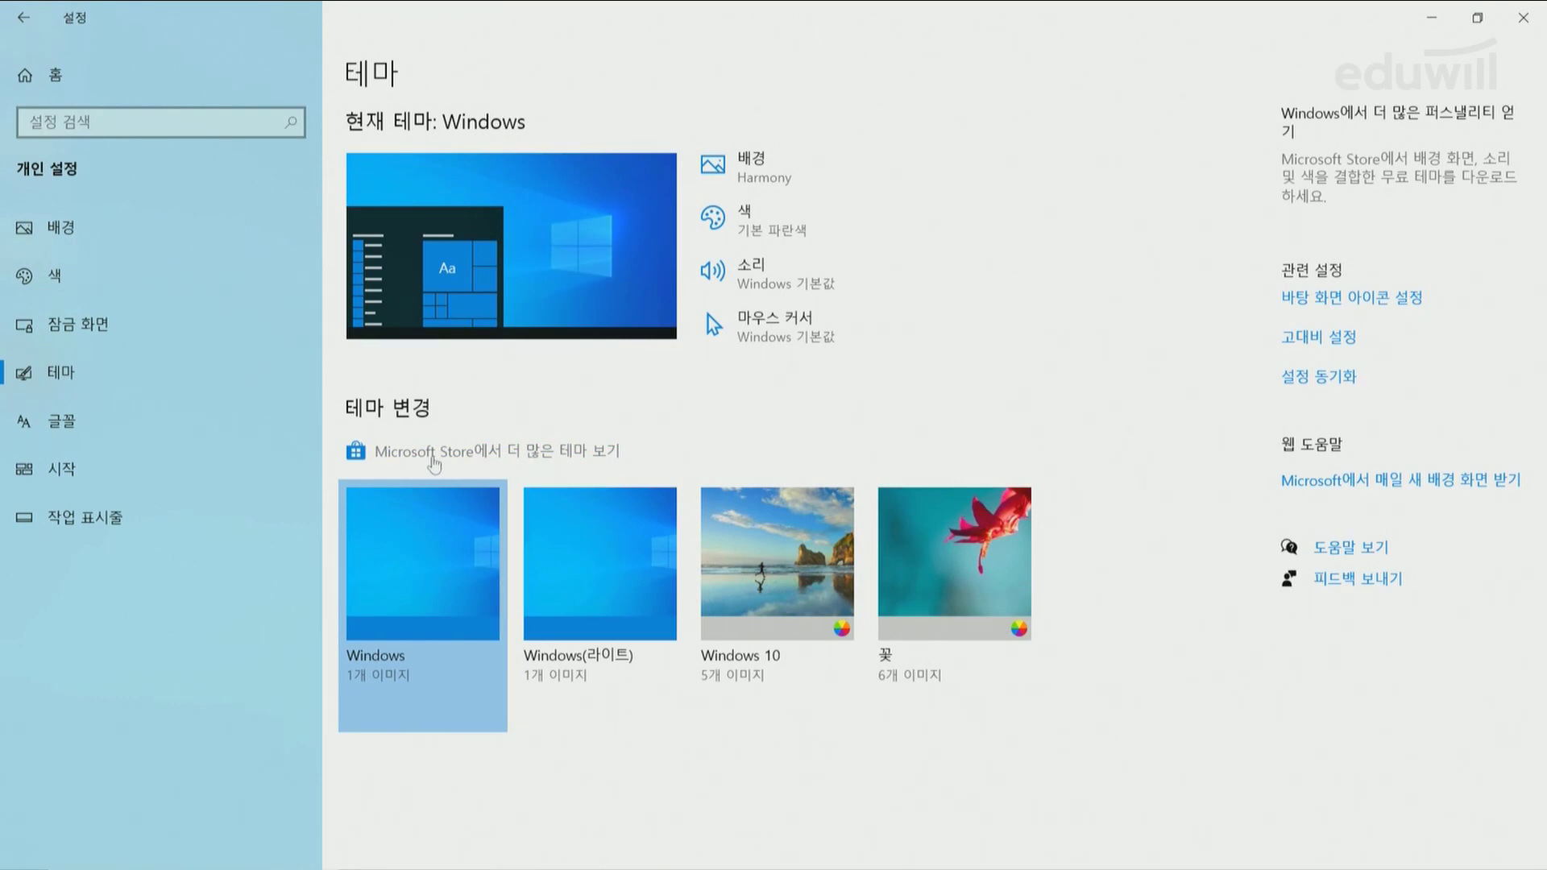
{"action": "left_click", "coordinate": [58, 424]}
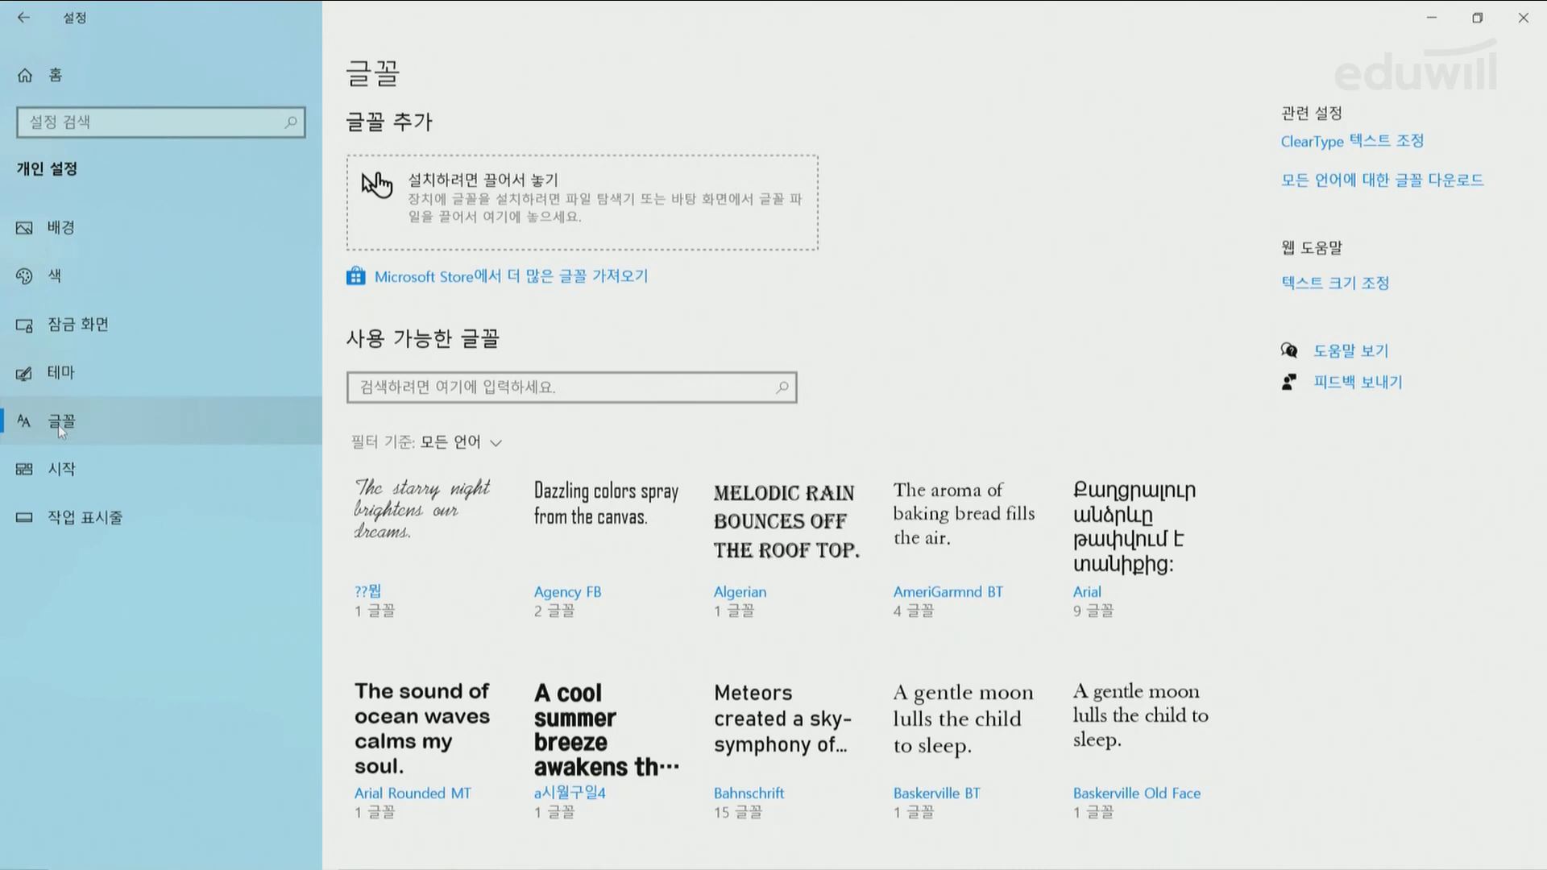
{"action": "left_click", "coordinate": [70, 468]}
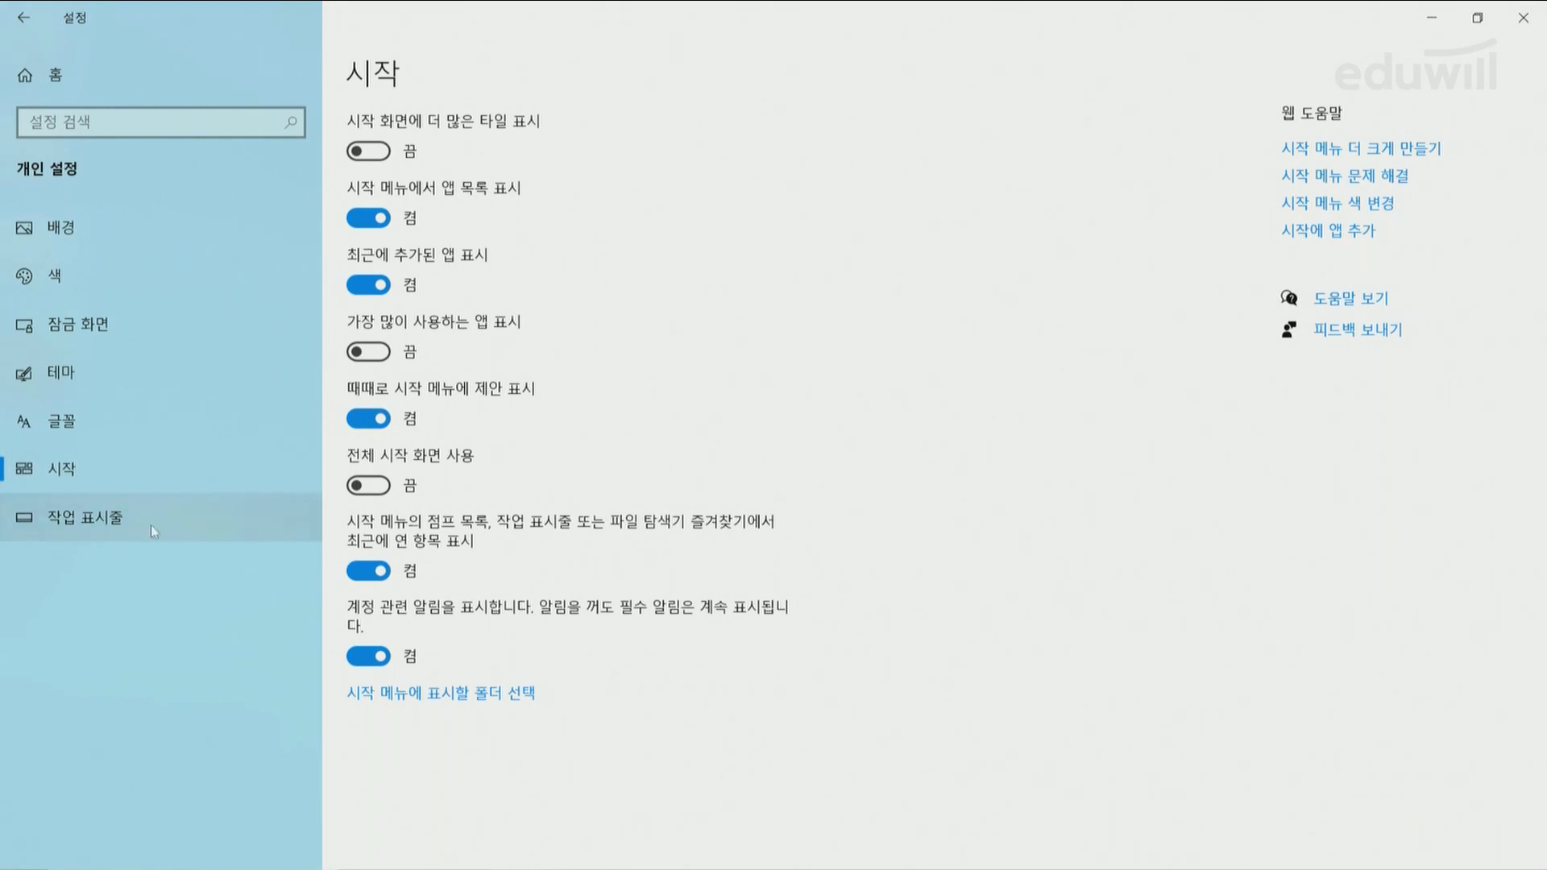
{"action": "left_click", "coordinate": [110, 522]}
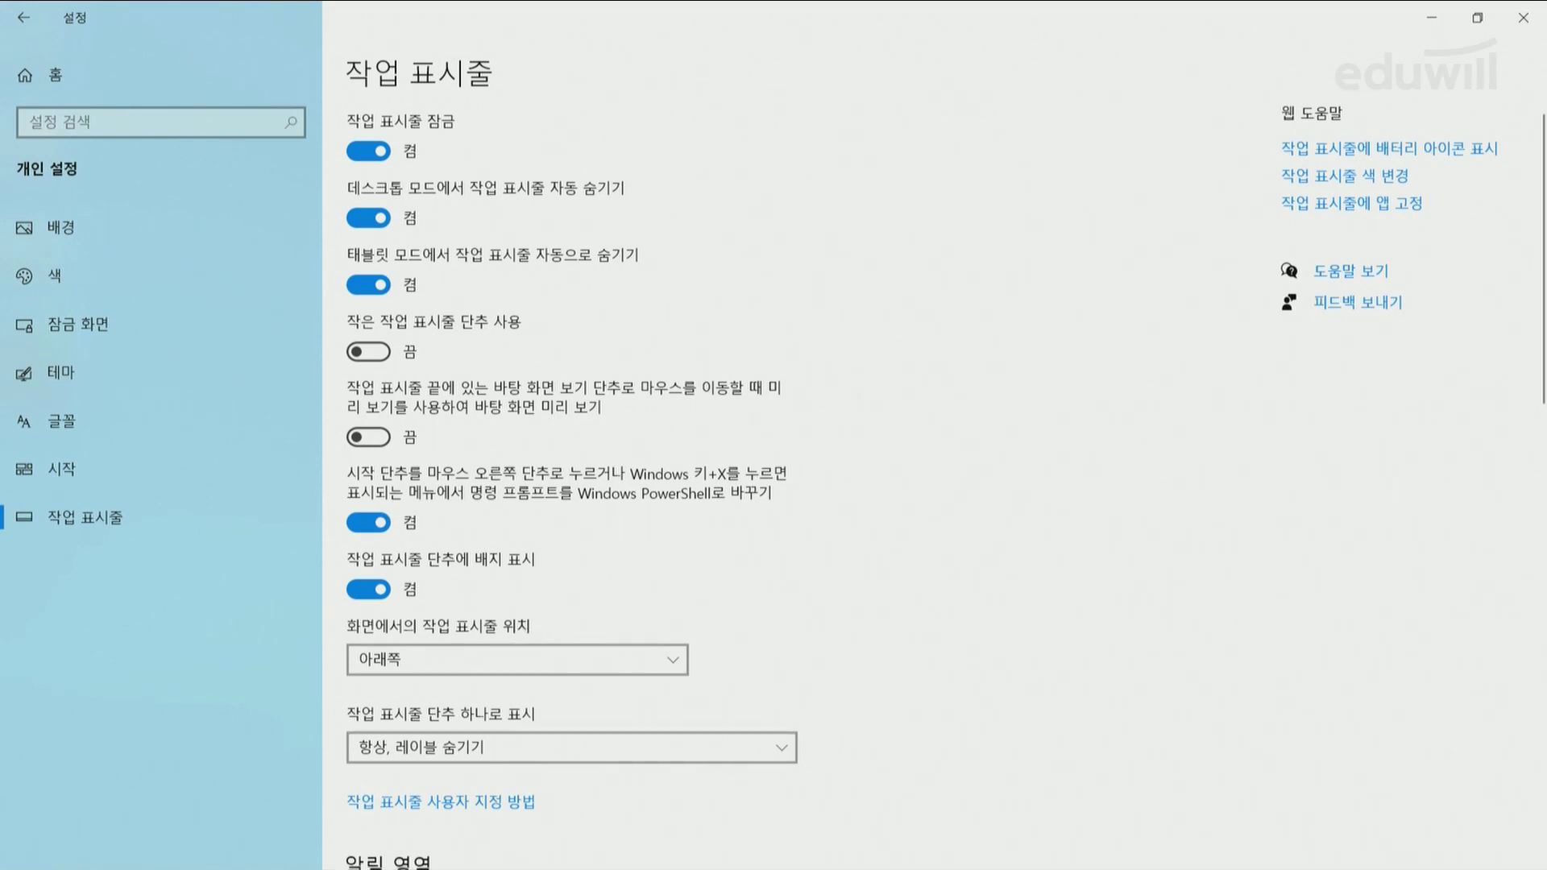
Switch back to the textbook PDF in Microsoft Edge and read the 개인 설정, 배경, 잠금 화면 and 테마 sections on pages 78–79
{"action": "mouse_move", "coordinate": [483, 862]}
{"action": "left_click", "coordinate": [428, 857]}
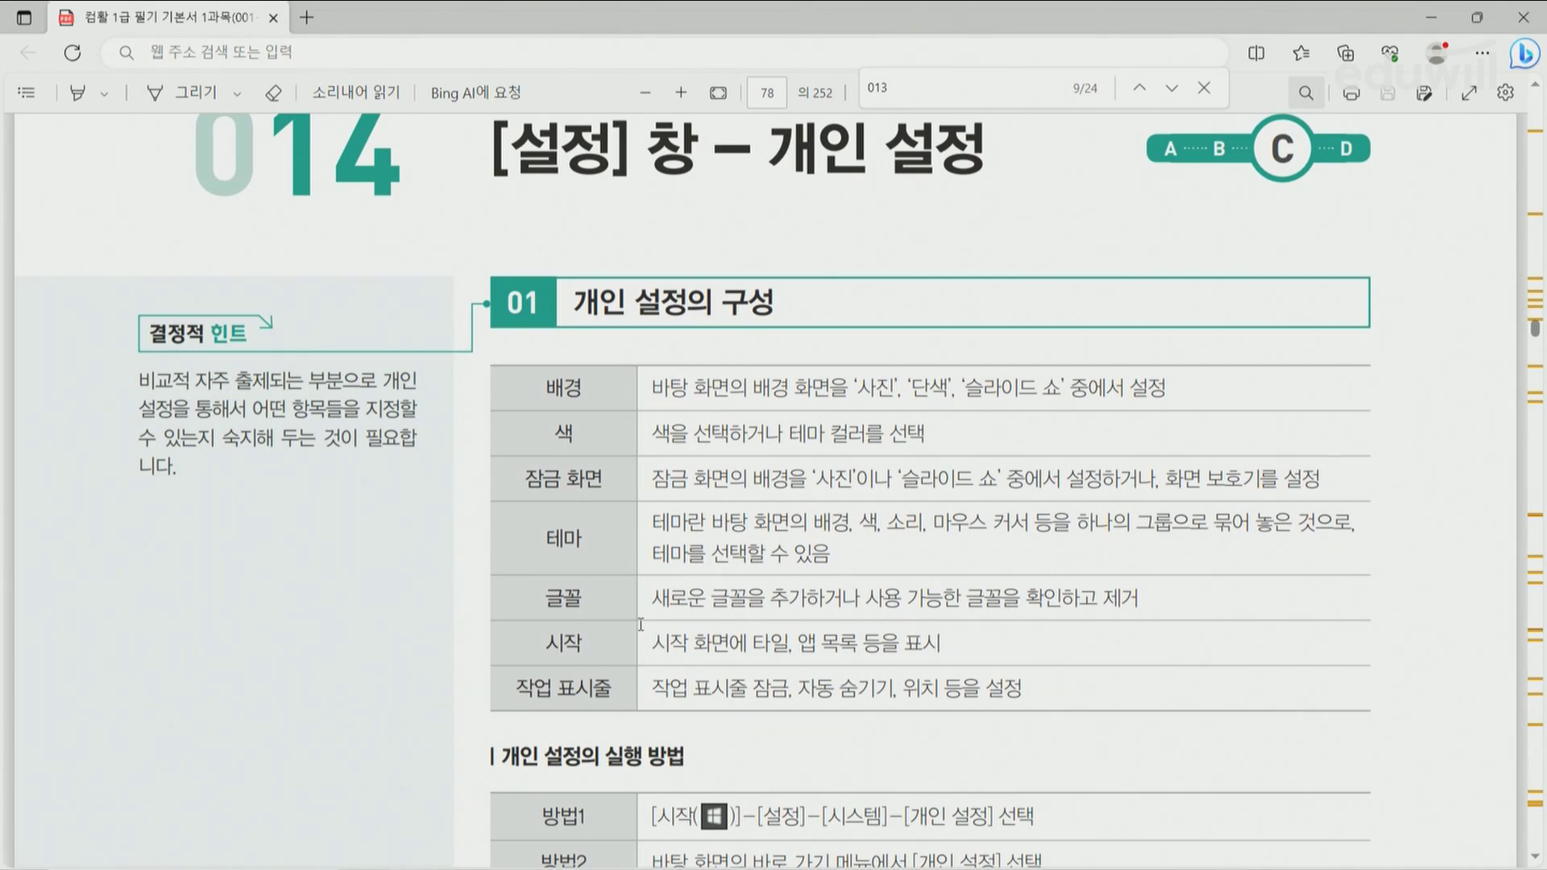
{"action": "scroll", "coordinate": [641, 624], "scroll_direction": "down", "scroll_amount": 3}
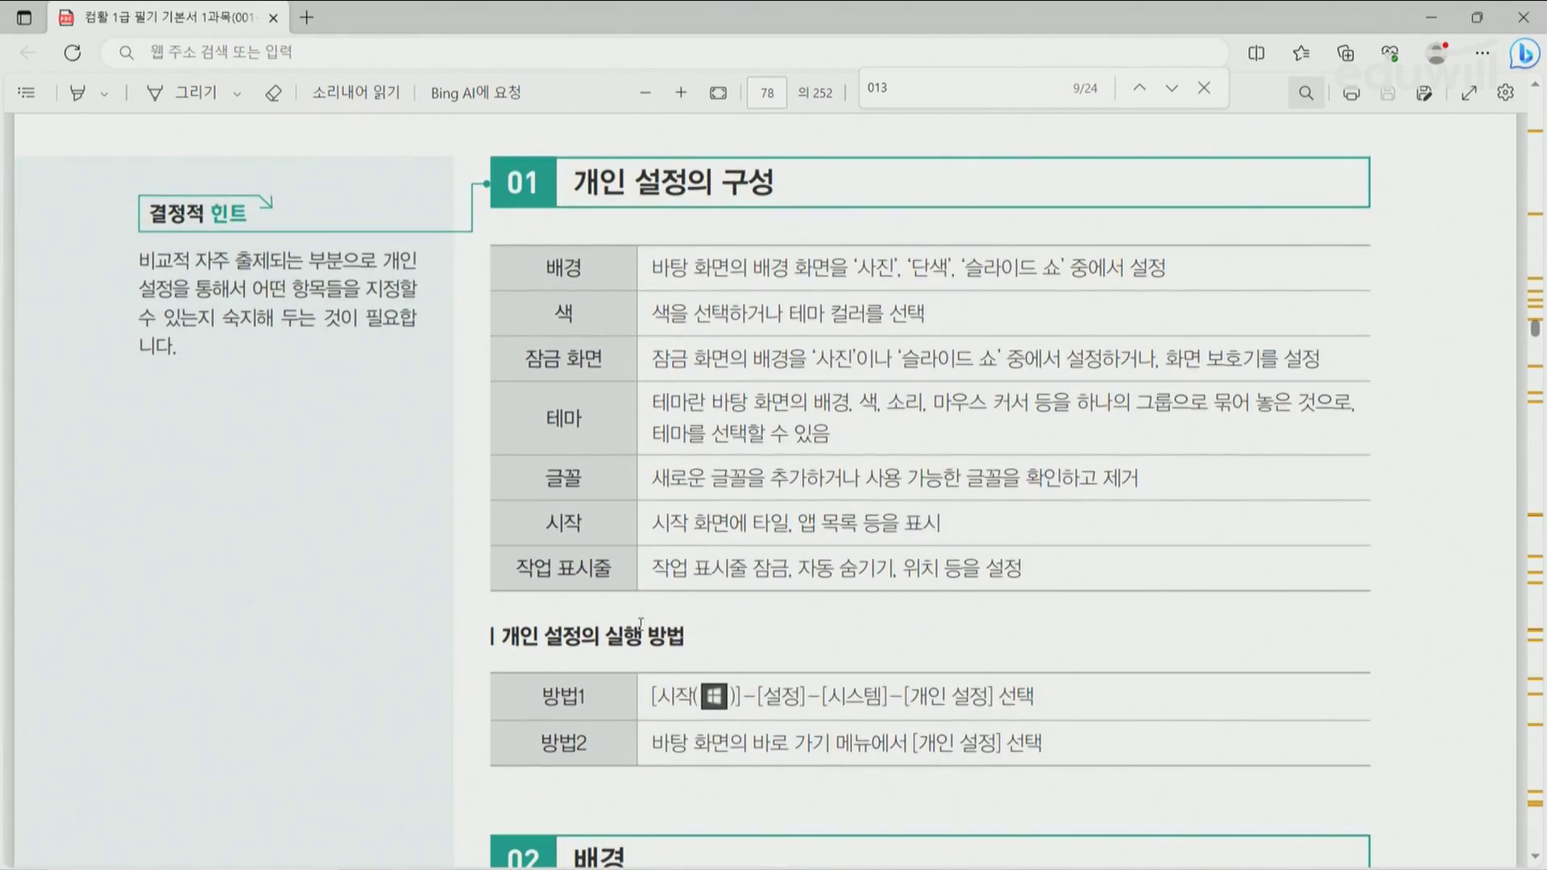
{"action": "scroll", "coordinate": [641, 624], "scroll_direction": "down", "scroll_amount": 1}
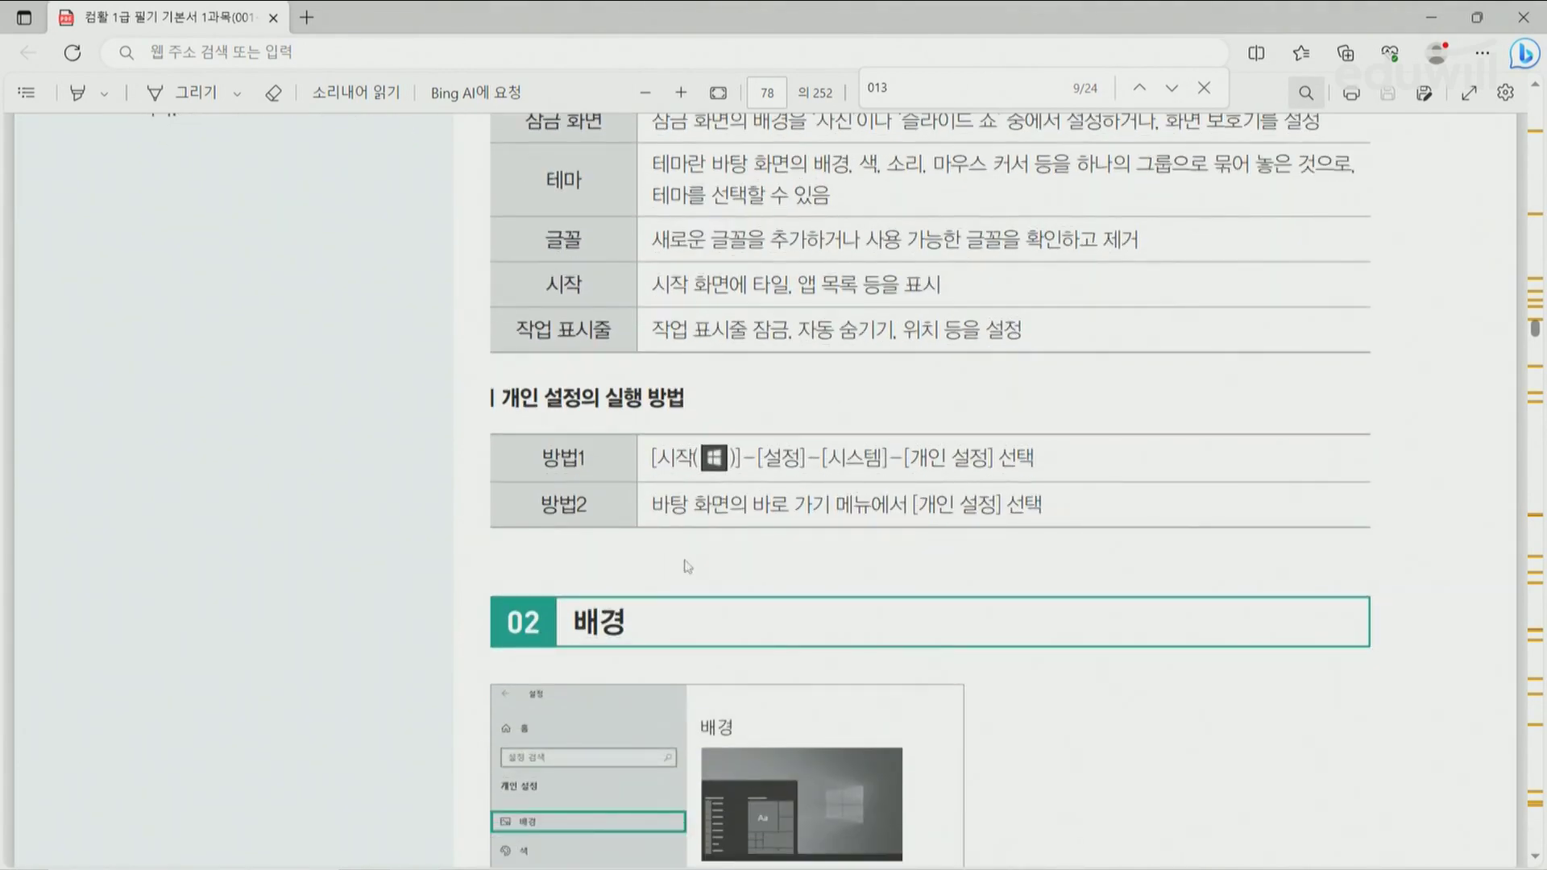
{"action": "scroll", "coordinate": [703, 564], "scroll_direction": "down", "scroll_amount": 8}
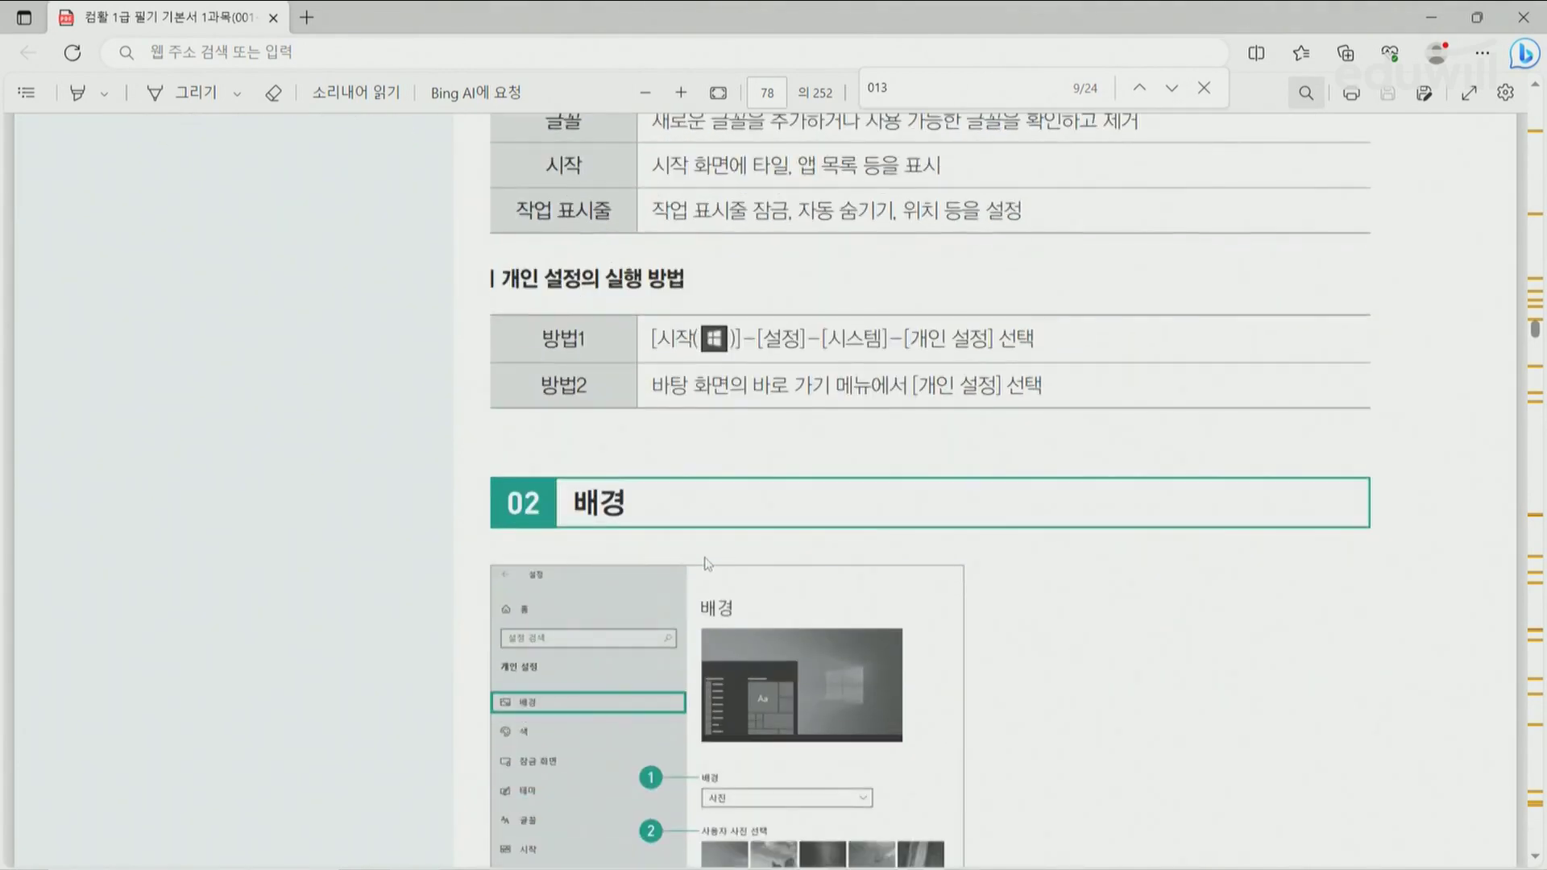
{"action": "scroll", "coordinate": [706, 563], "scroll_direction": "down", "scroll_amount": 10}
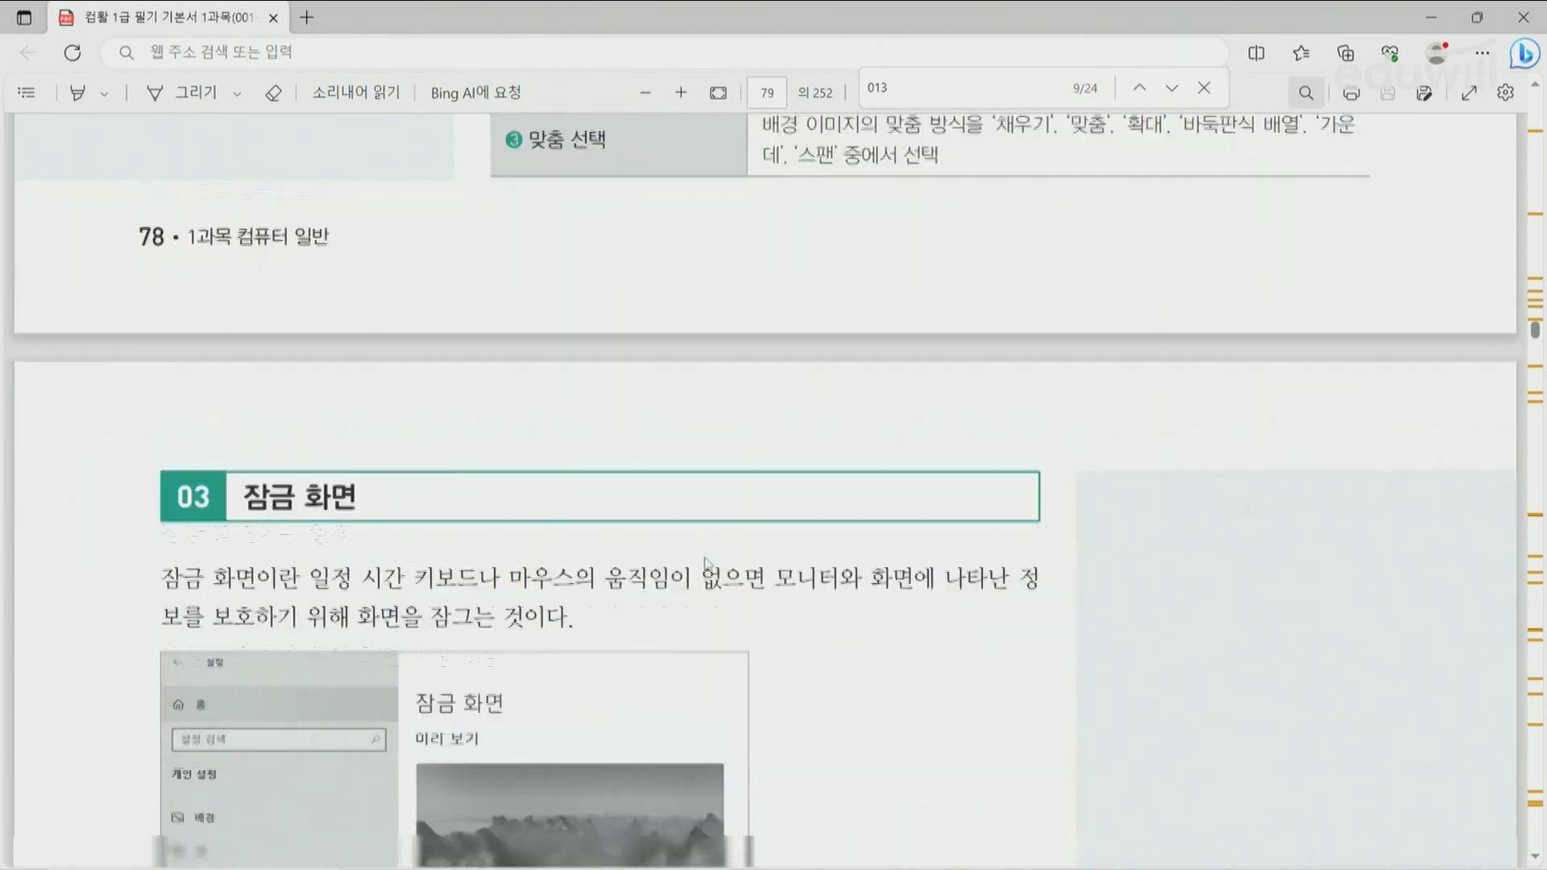
{"action": "scroll", "coordinate": [706, 564], "scroll_direction": "down", "scroll_amount": 7}
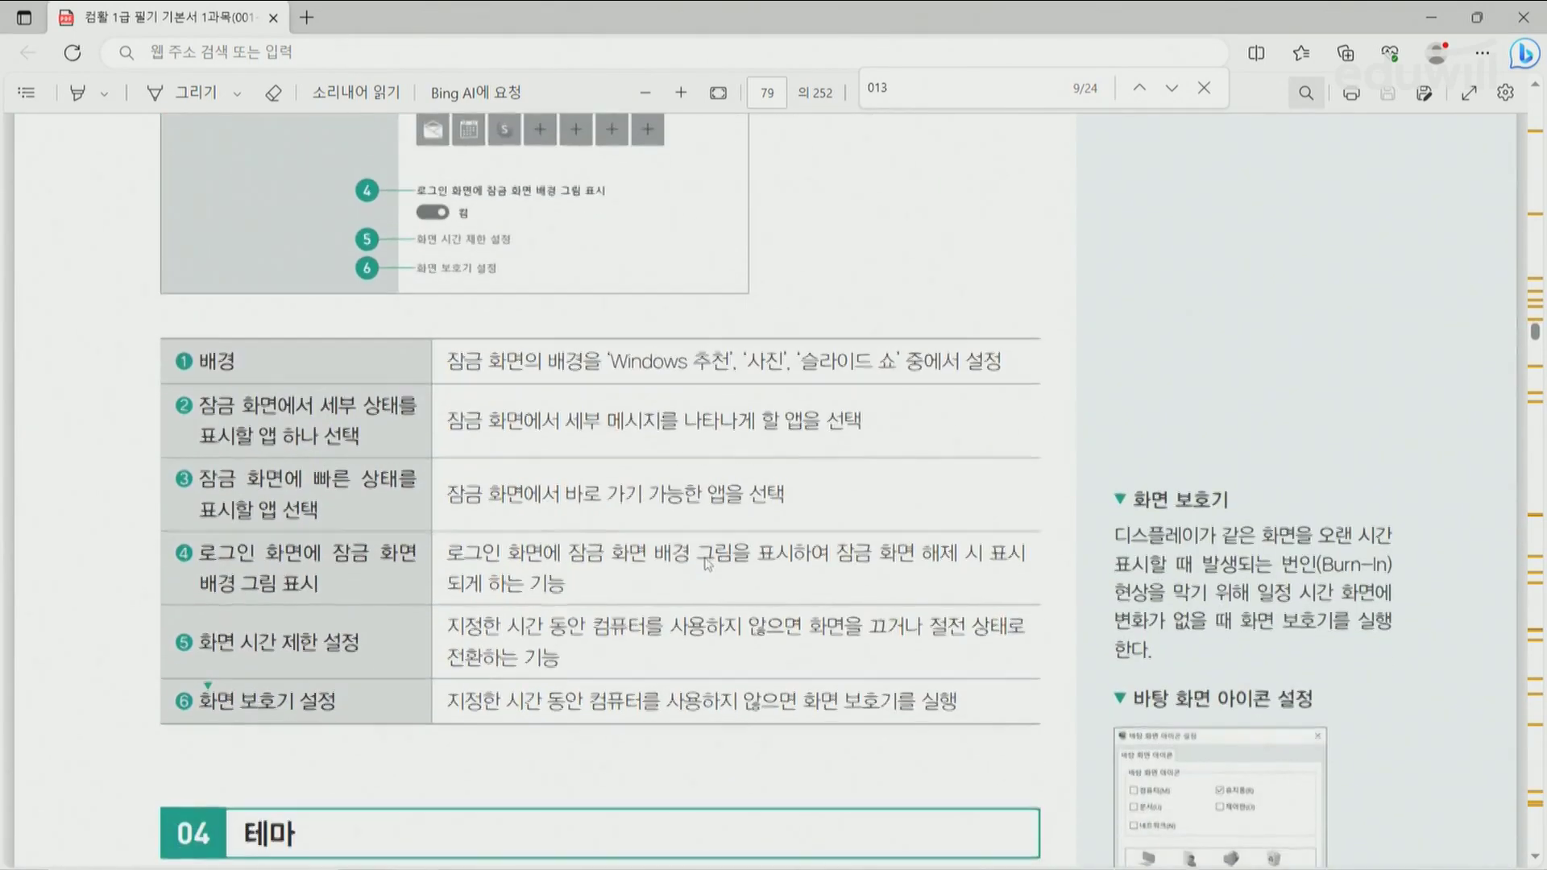
{"action": "scroll", "coordinate": [707, 563], "scroll_direction": "down", "scroll_amount": 2}
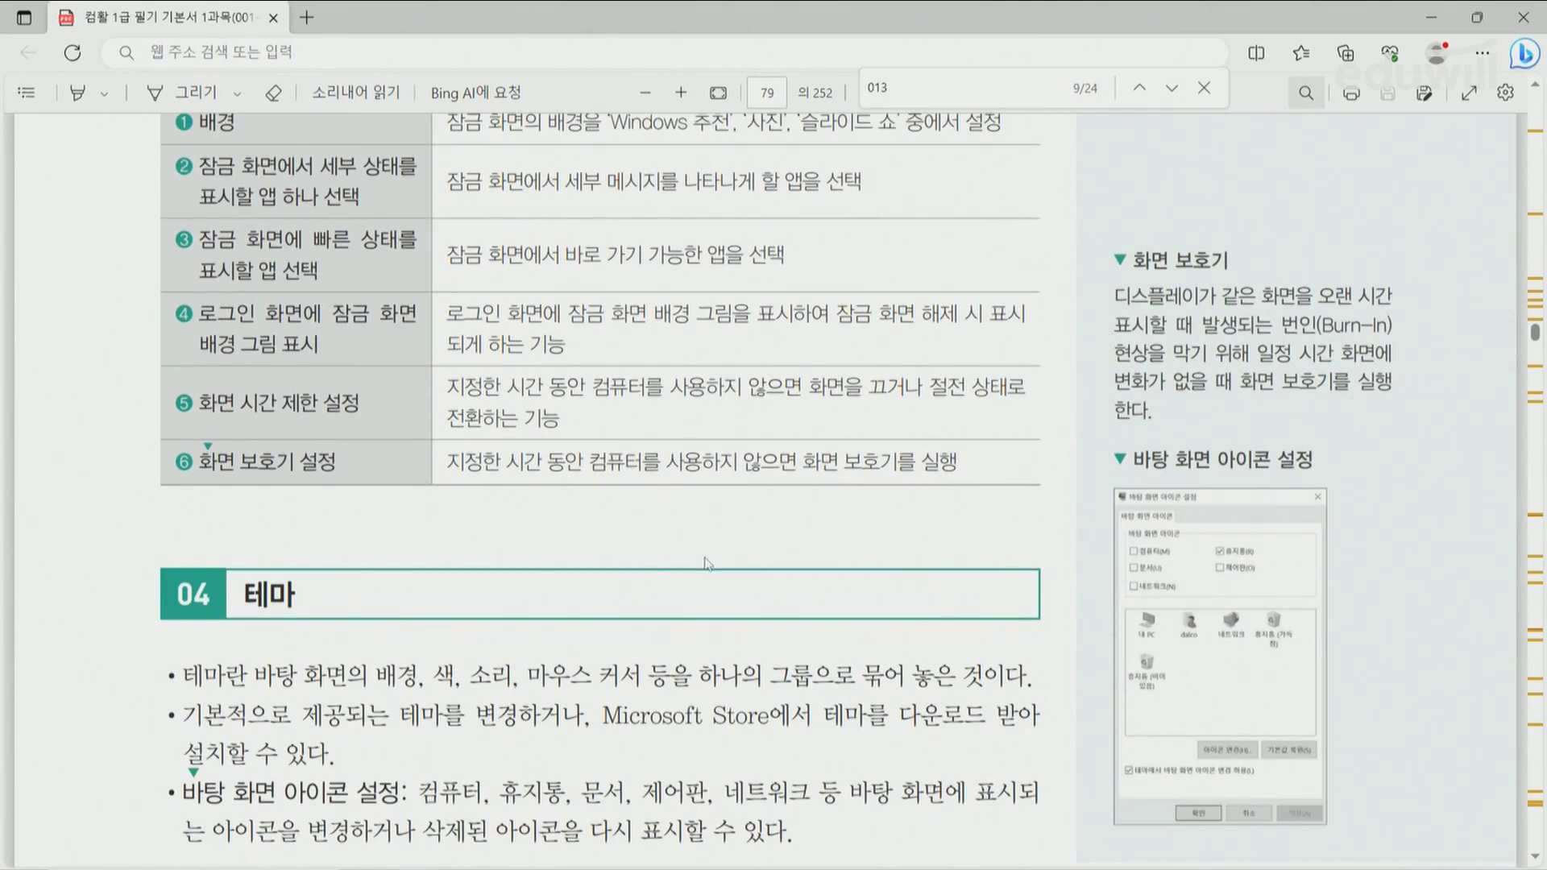
{"action": "scroll", "coordinate": [706, 563], "scroll_direction": "down", "scroll_amount": 4}
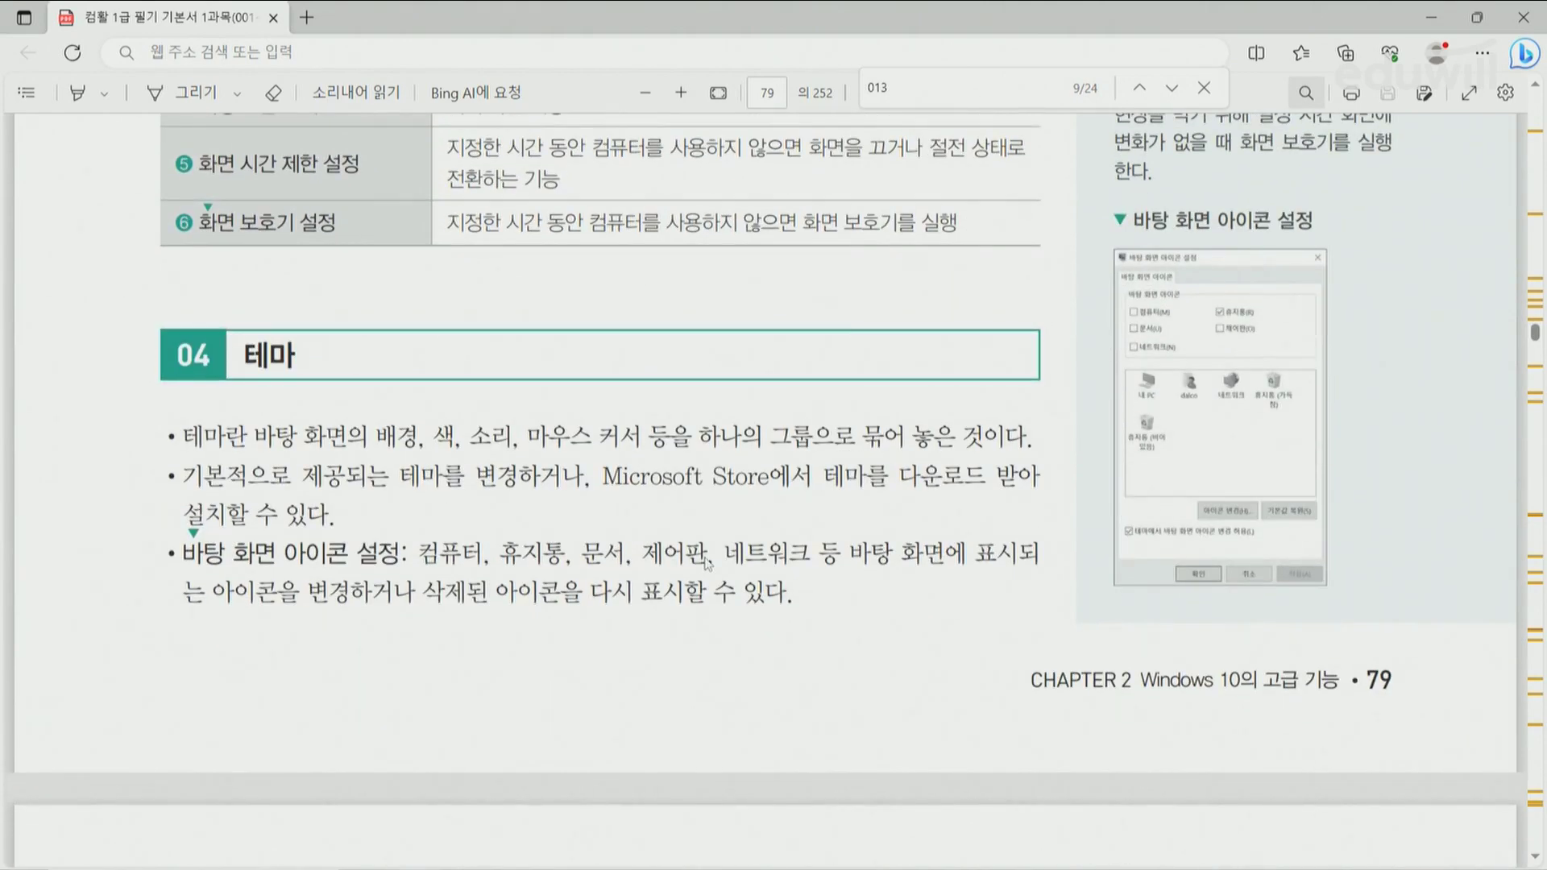
{"action": "scroll", "coordinate": [706, 564], "scroll_direction": "down", "scroll_amount": 2}
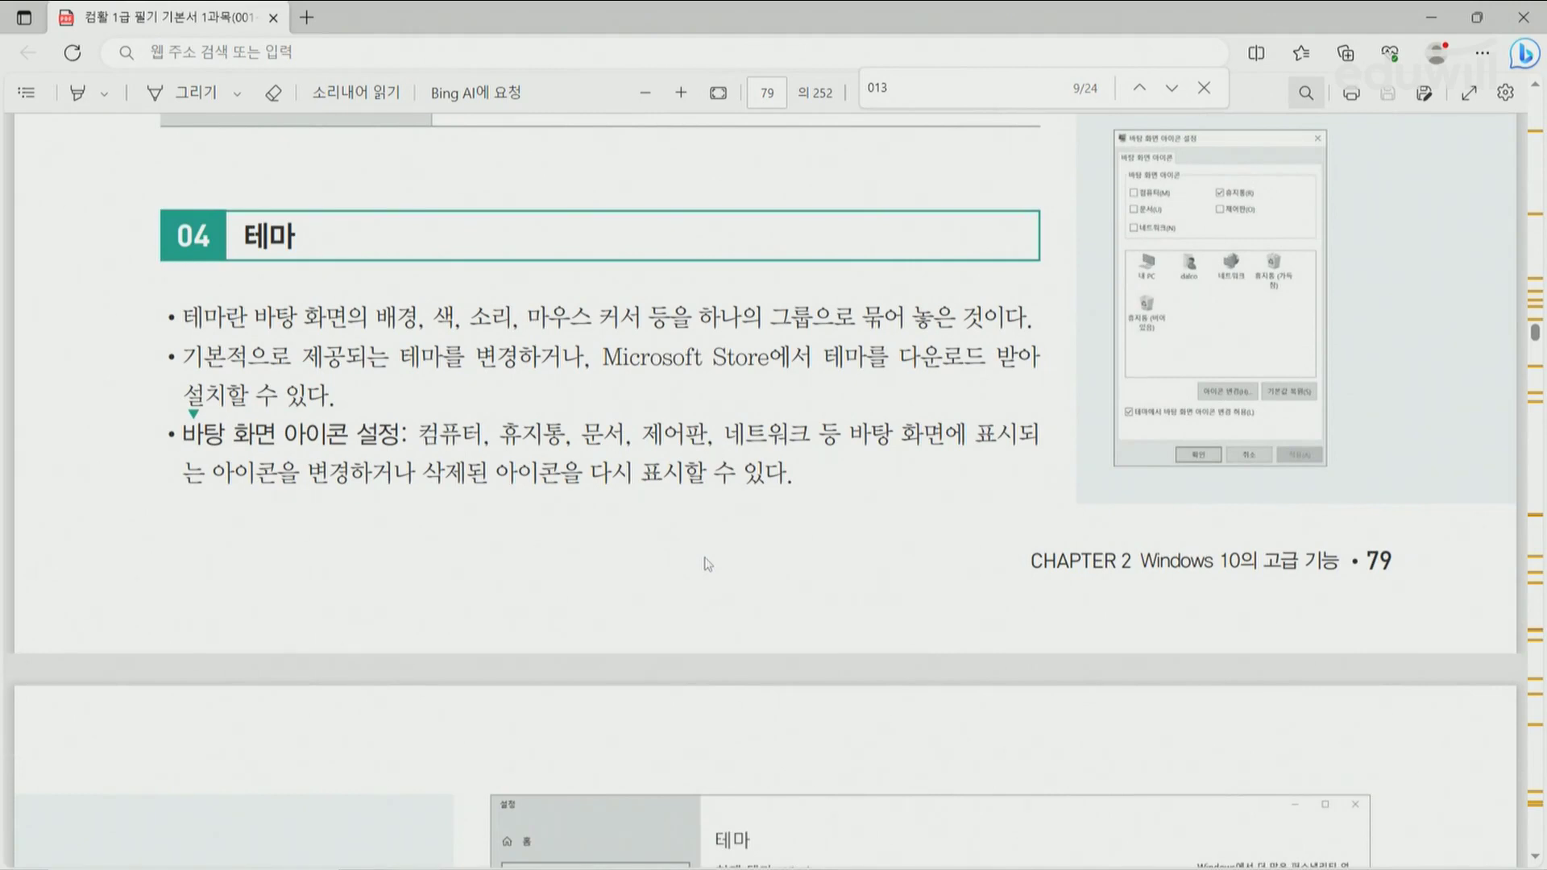
Search the PDF for "017" to reach the [설정] 창 – 접근성 section, and close the search
{"action": "key", "text": "ctrl+f"}
{"action": "type", "text": "017"}
{"action": "key", "text": "Escape"}
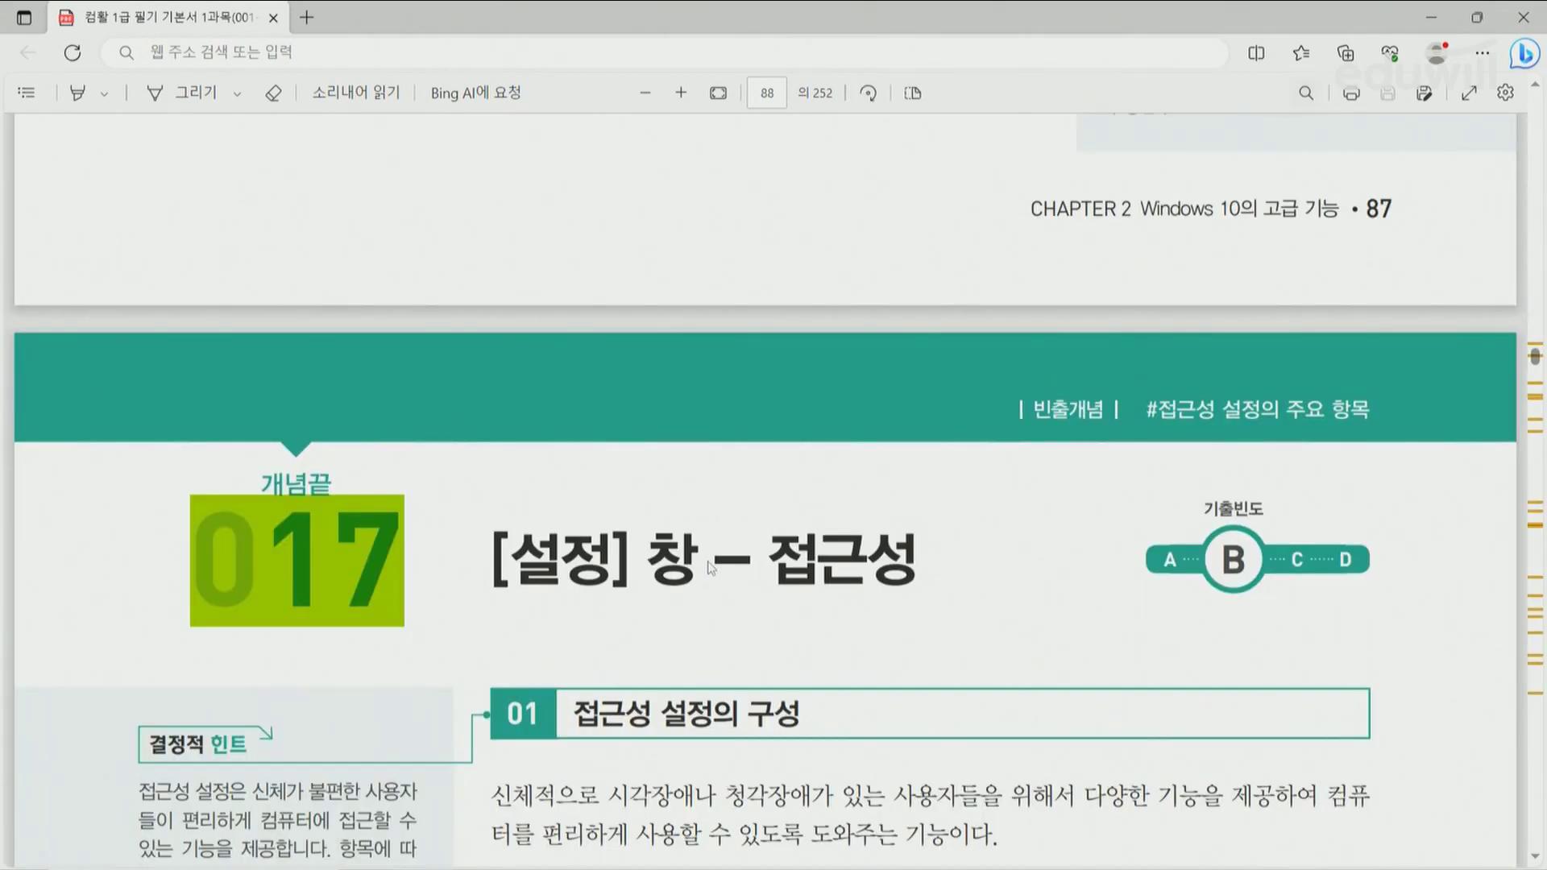
Underline 시각장애나 청각장애 in red in the introduction of section 017 and circle 접근성 in its 01 heading
{"action": "scroll", "coordinate": [711, 552], "scroll_direction": "down", "scroll_amount": 2}
{"action": "scroll", "coordinate": [711, 553], "scroll_direction": "down", "scroll_amount": 3}
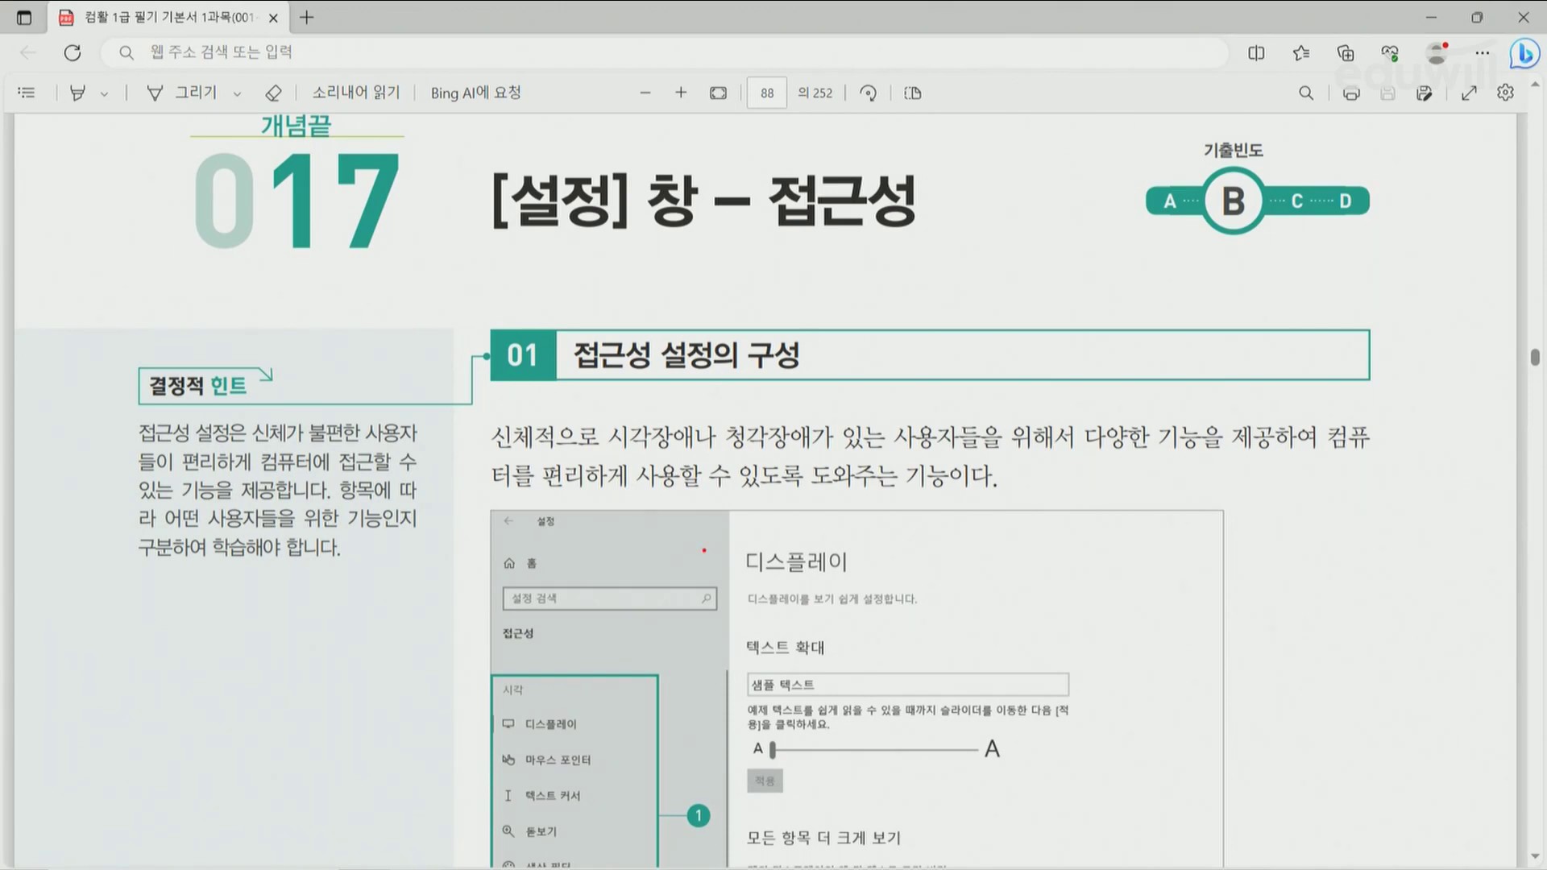
{"action": "left_click_drag", "start_coordinate": [611, 458], "coordinate": [809, 456]}
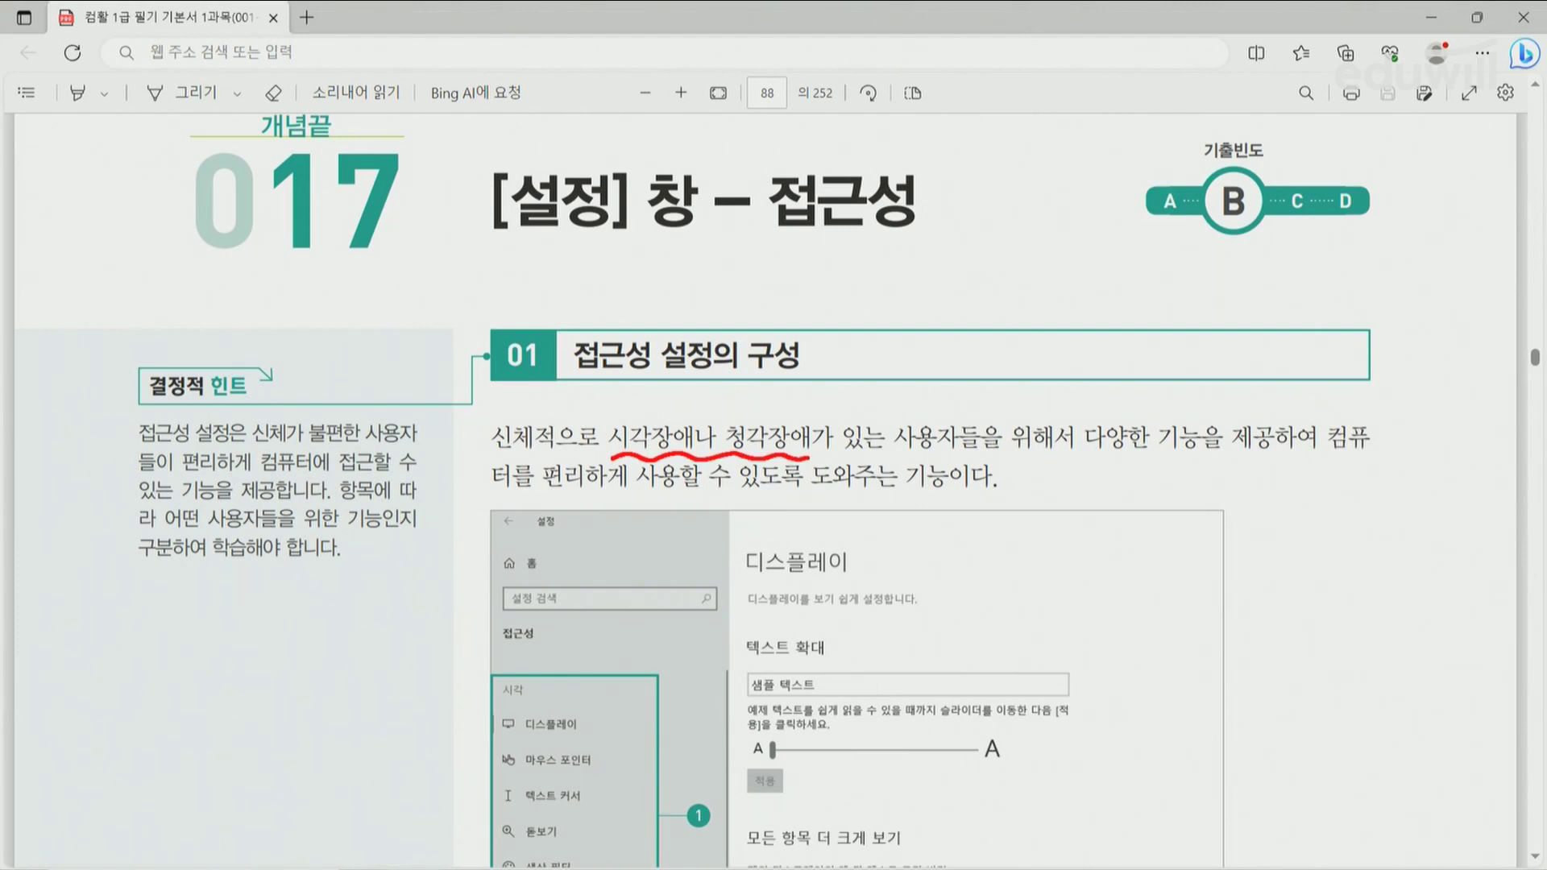
{"action": "mouse_move", "coordinate": [650, 378]}
{"action": "left_mouse_down"}
{"action": "mouse_move", "coordinate": [632, 390]}
{"action": "mouse_move", "coordinate": [574, 334]}
{"action": "mouse_move", "coordinate": [654, 355]}
{"action": "mouse_move", "coordinate": [639, 385]}
{"action": "left_mouse_up"}
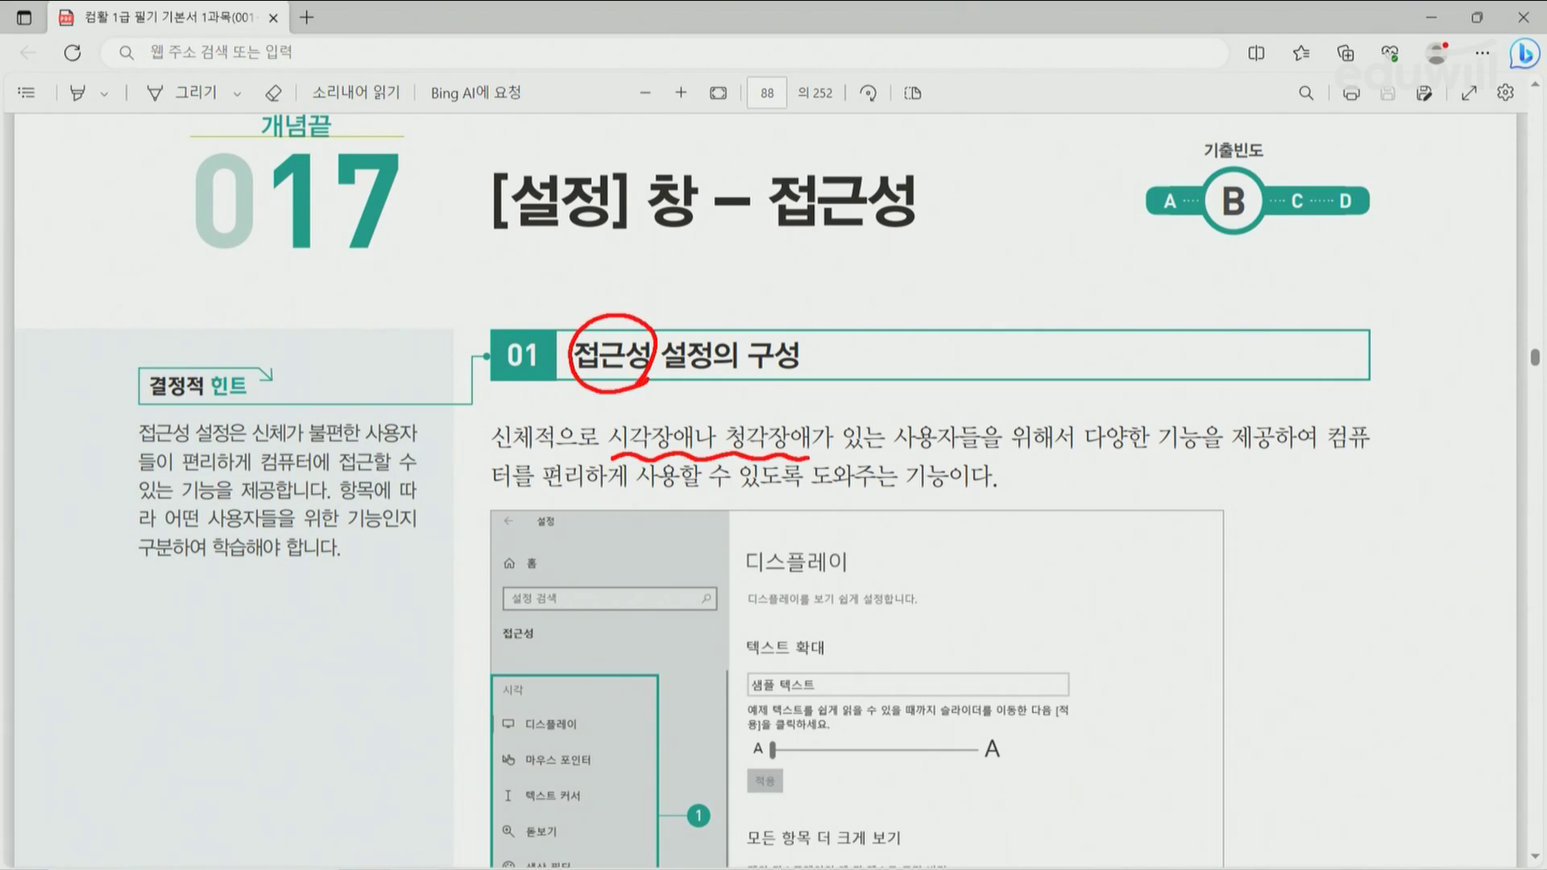